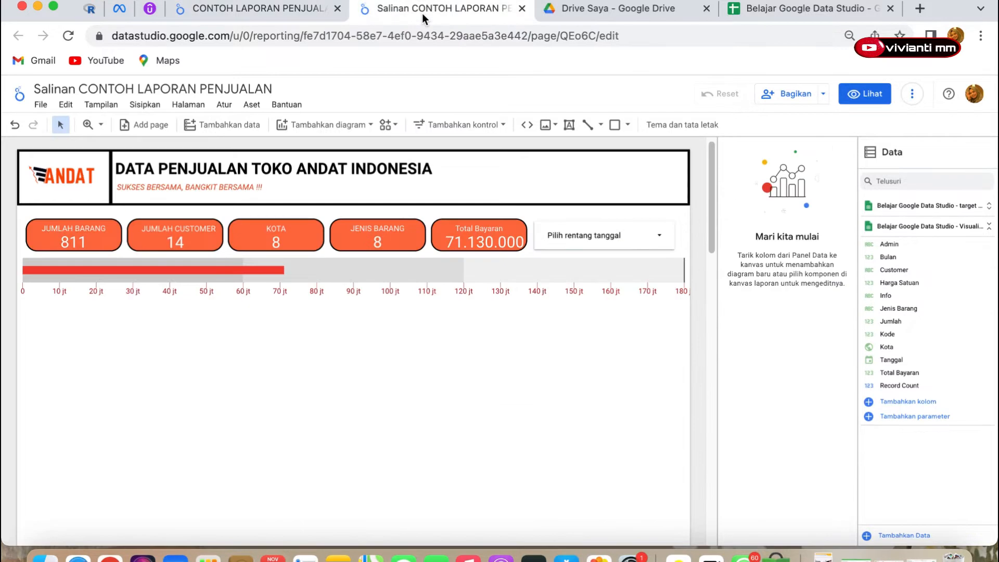
# Examine the finished sales report and the dates in the sheet's Tanggal column, and return to the copied report
pyautogui.click(292, 19)
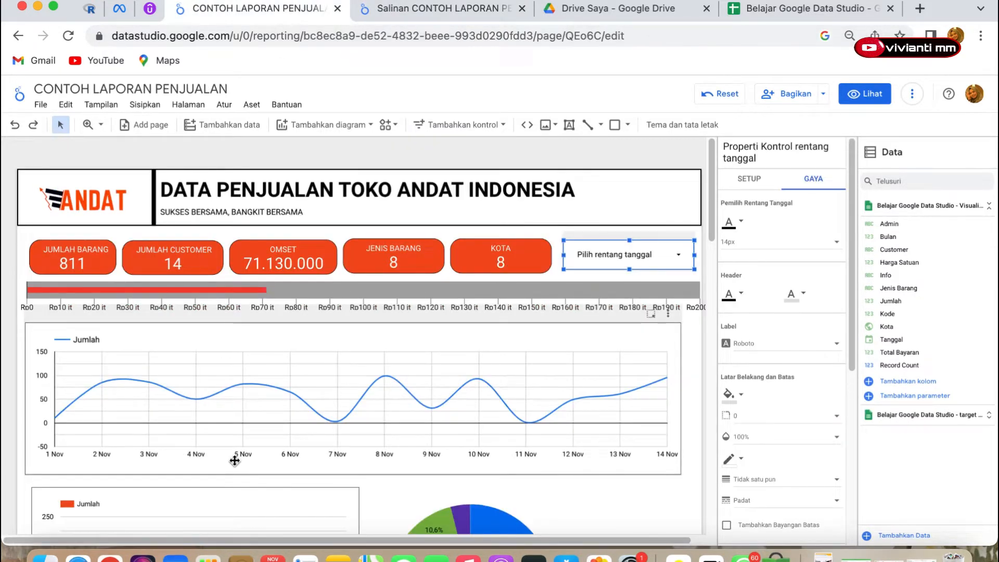
pyautogui.click(781, 12)
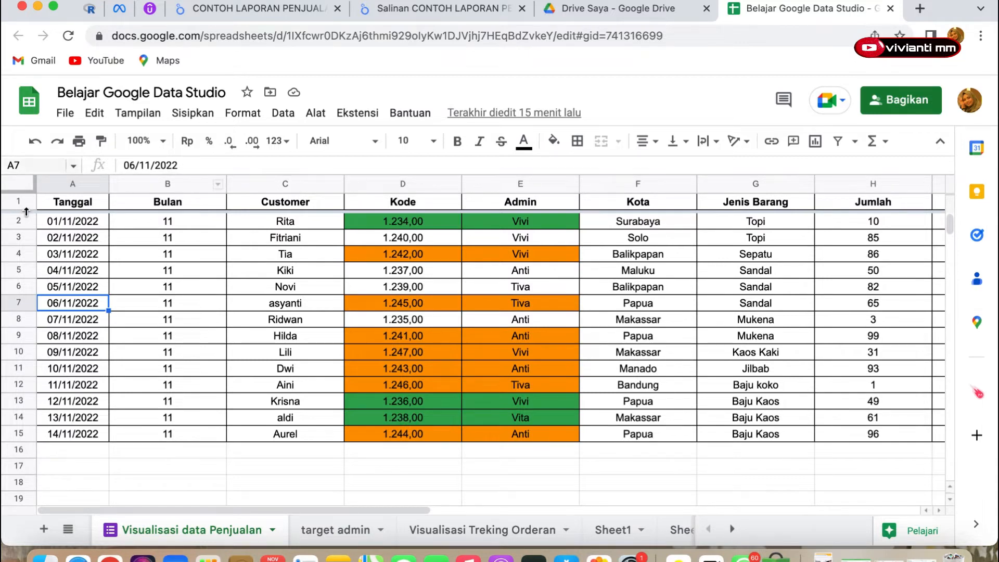
pyautogui.click(68, 437)
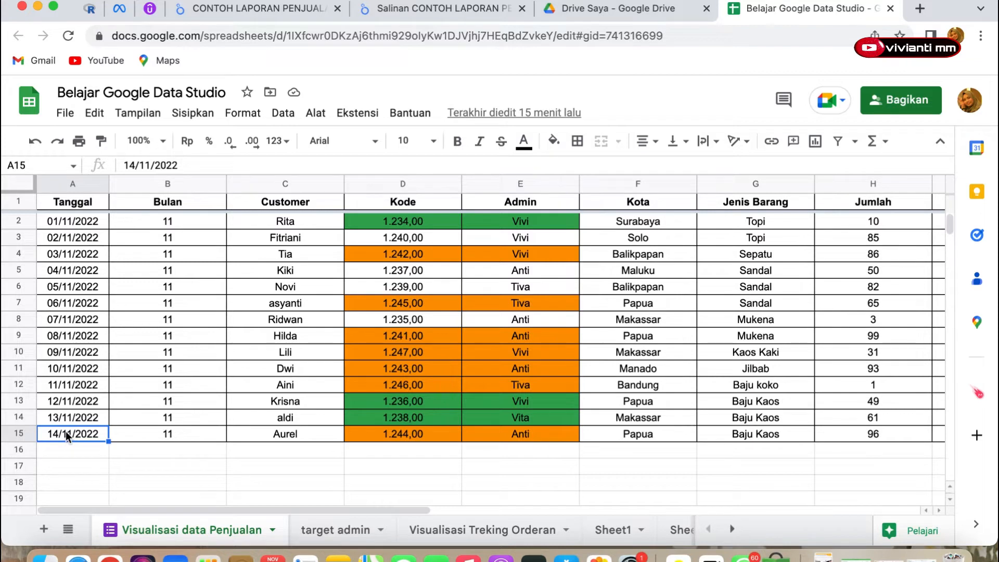
pyautogui.click(424, 15)
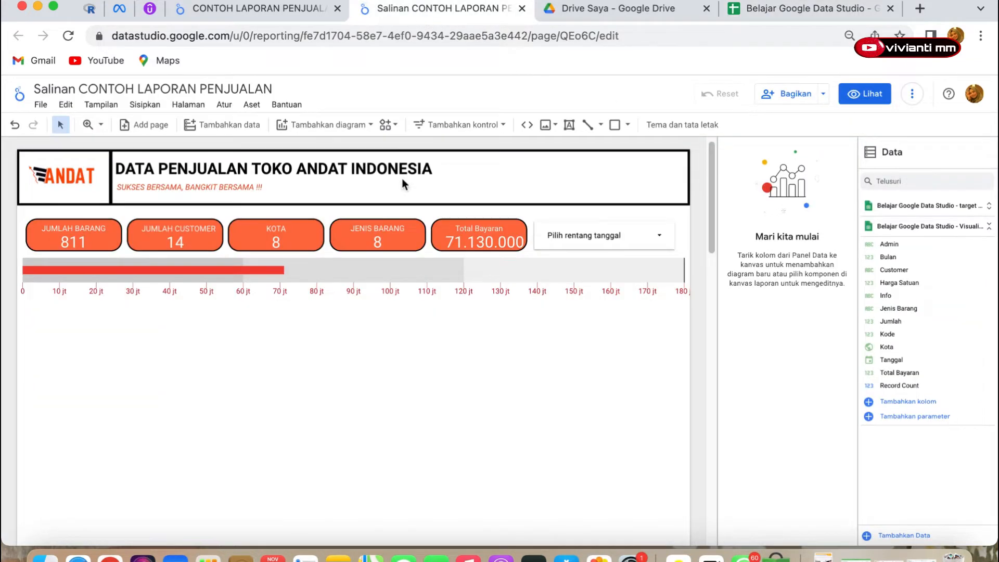
# Add a smoothed time series chart below the bullet chart, spanning the full width of the page
pyautogui.click(370, 125)
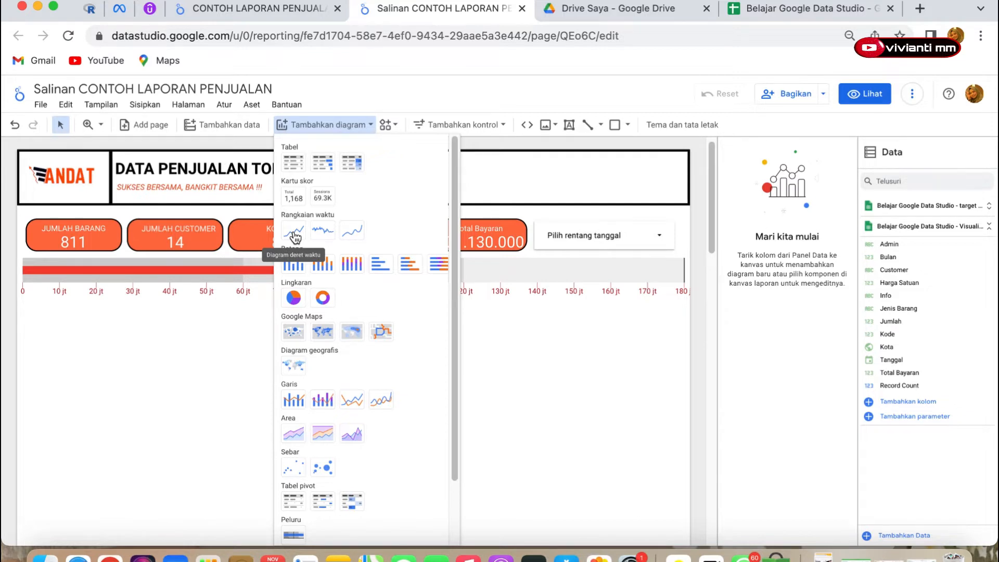
pyautogui.click(355, 238)
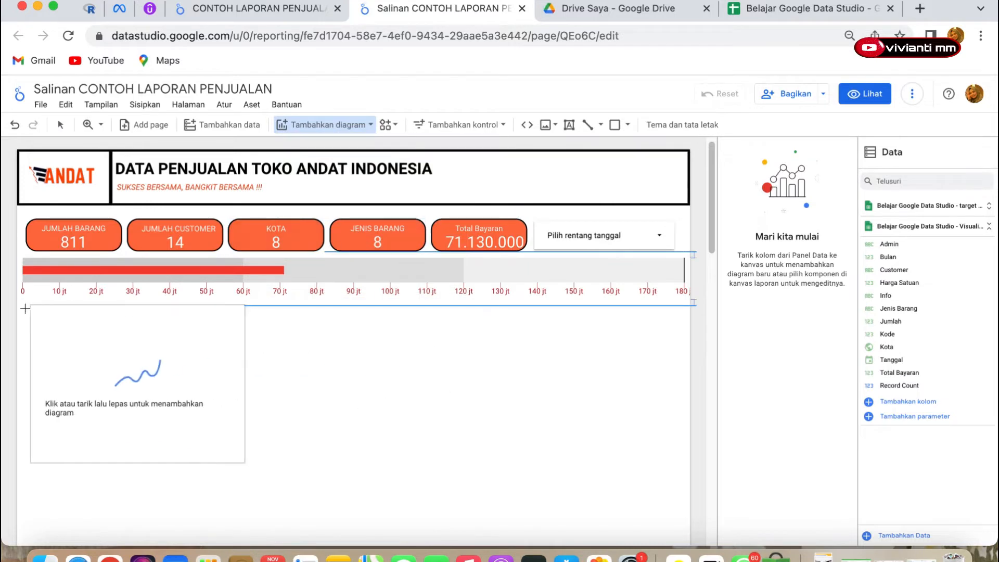
pyautogui.moveTo(19, 305); pyautogui.dragTo(689, 445)
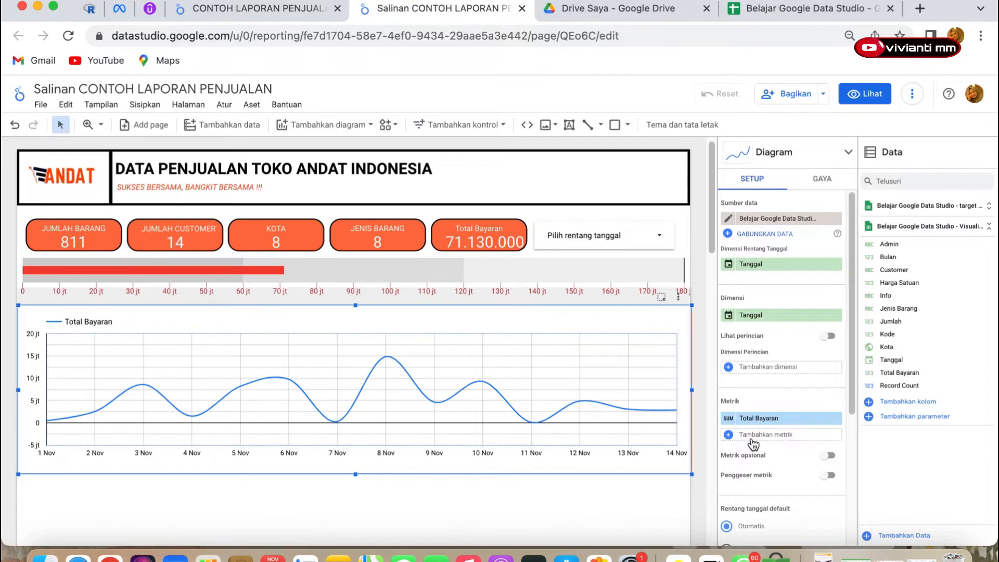
# Replace the time series chart's Total Bayaran metric with Jumlah, leaving optional metrics off
pyautogui.click(831, 456)
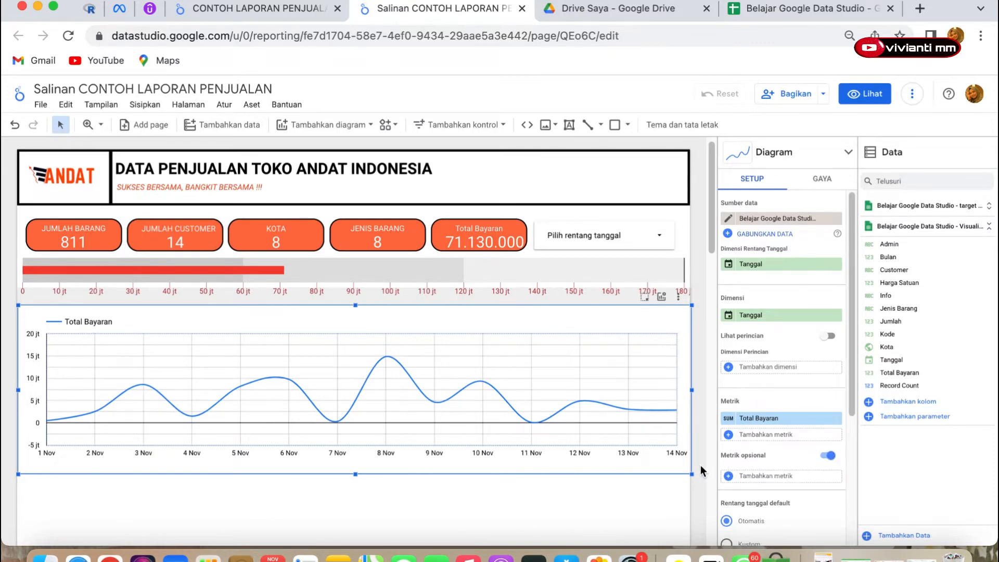
pyautogui.click(830, 456)
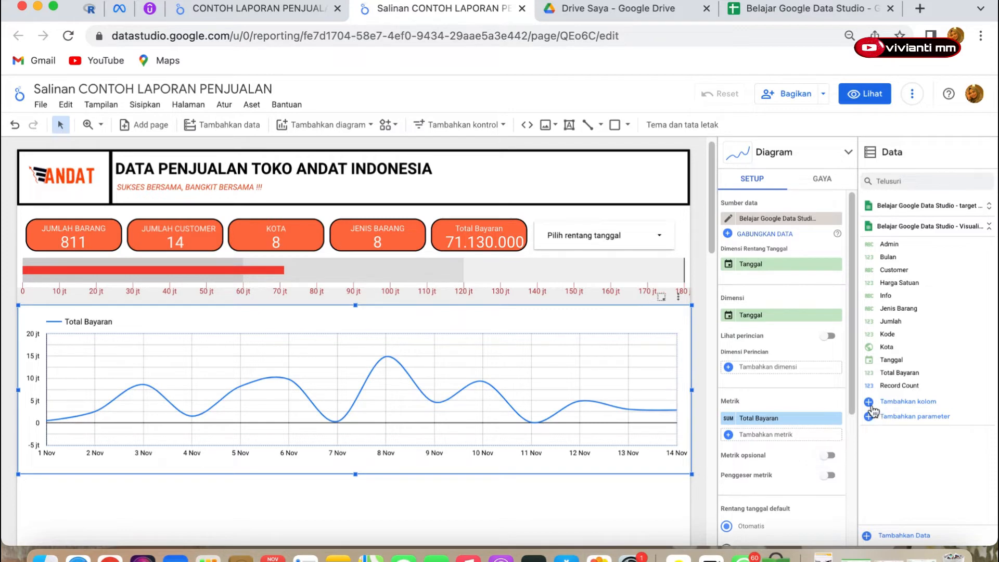
pyautogui.moveTo(891, 321); pyautogui.dragTo(780, 432)
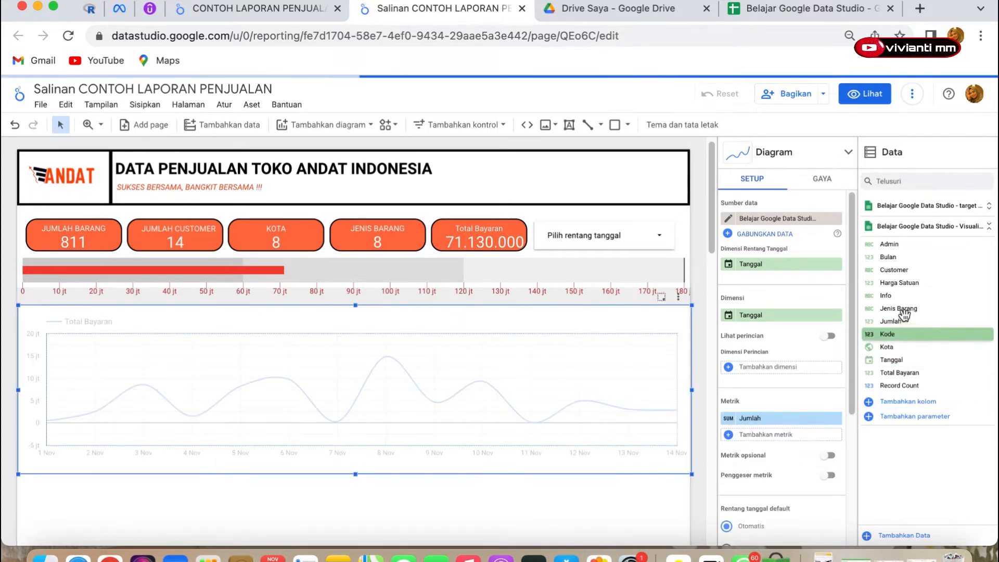
# Try Total Bayaran and Customer as additional metrics on the time series chart, and remove both again
pyautogui.moveTo(900, 373); pyautogui.dragTo(767, 439)
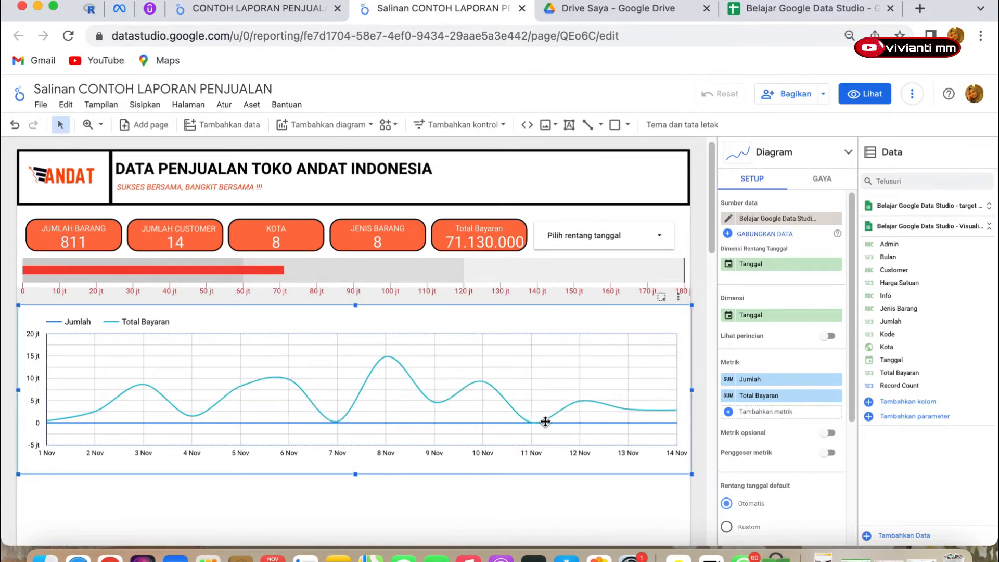
pyautogui.moveTo(537, 418)
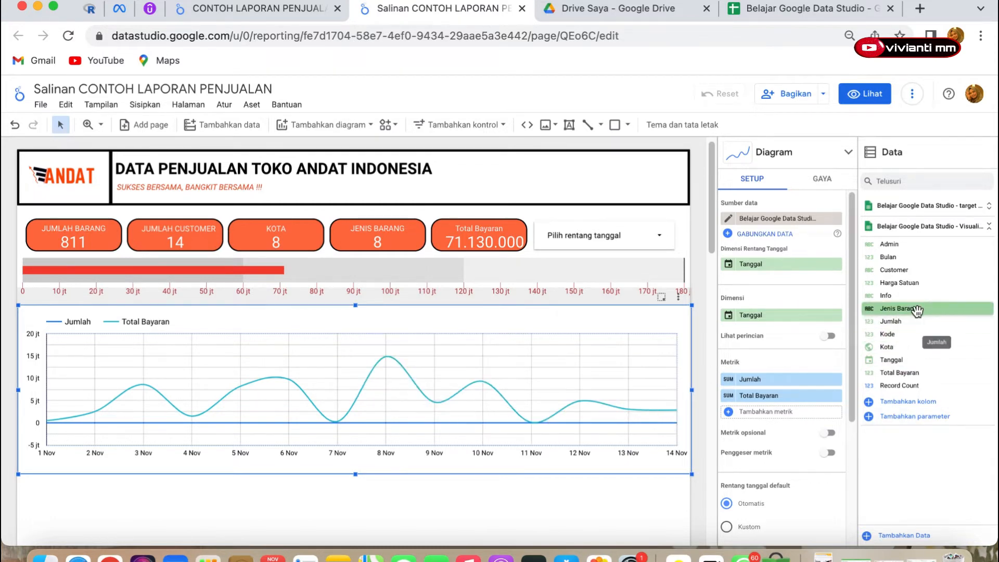
pyautogui.moveTo(911, 283); pyautogui.dragTo(774, 416)
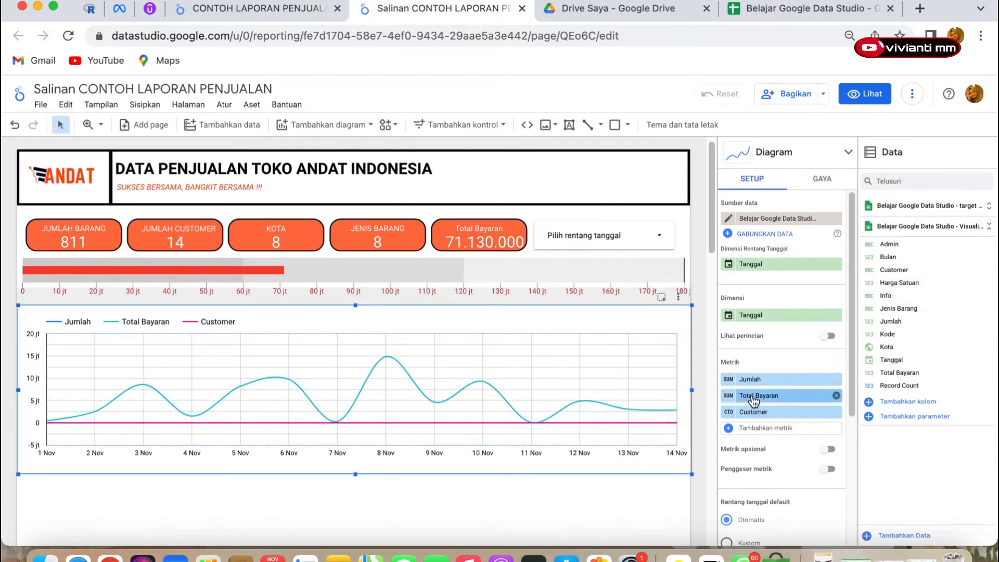
pyautogui.click(837, 397)
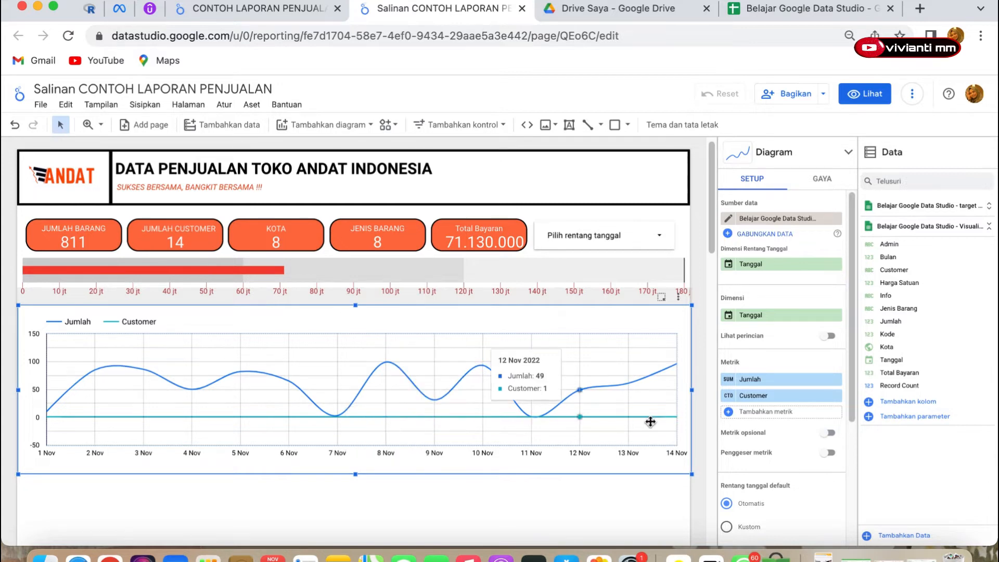
pyautogui.click(836, 396)
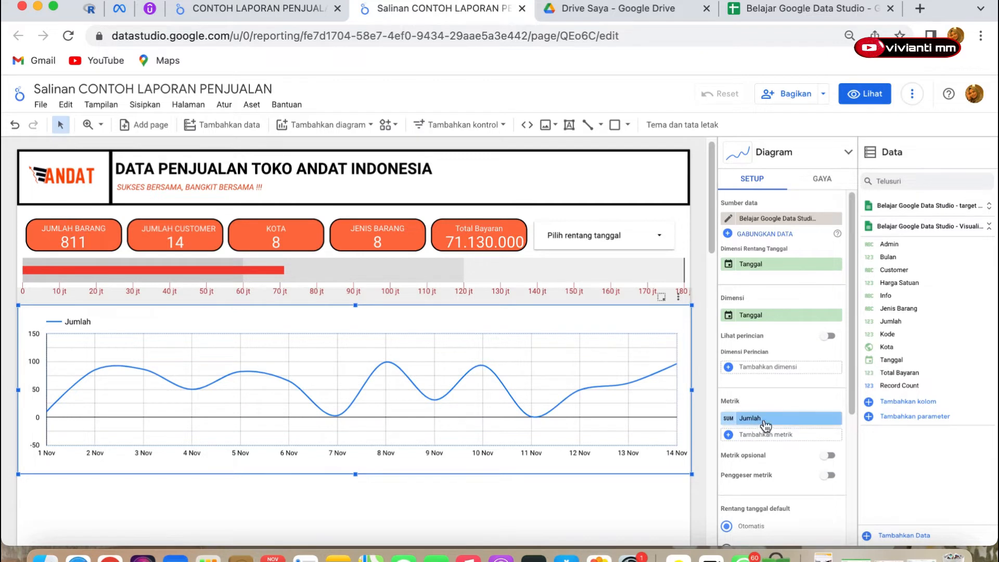
# Enable optional metrics for the time series chart and add Total Bayaran as the optional metric
pyautogui.click(829, 456)
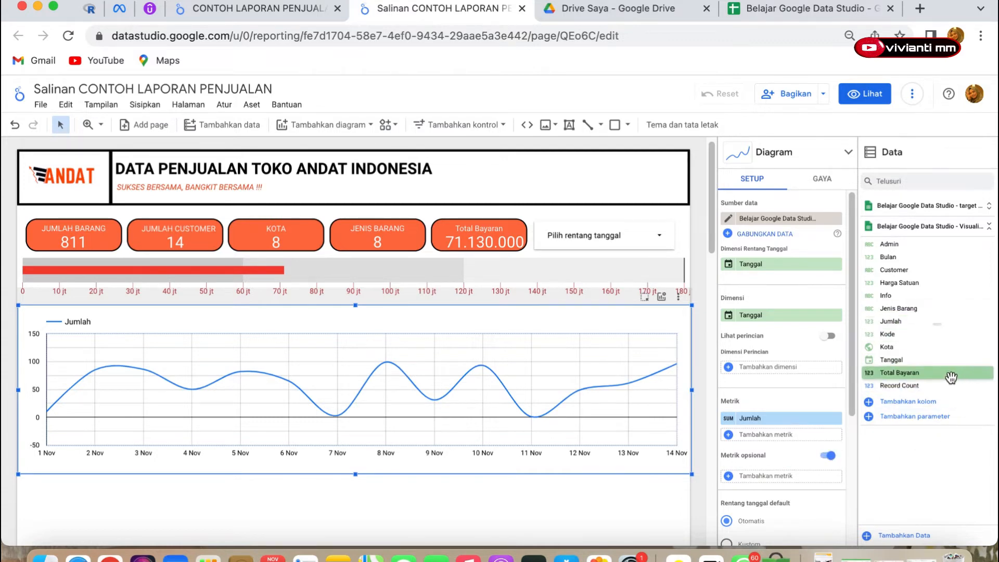
pyautogui.moveTo(942, 373); pyautogui.dragTo(802, 479)
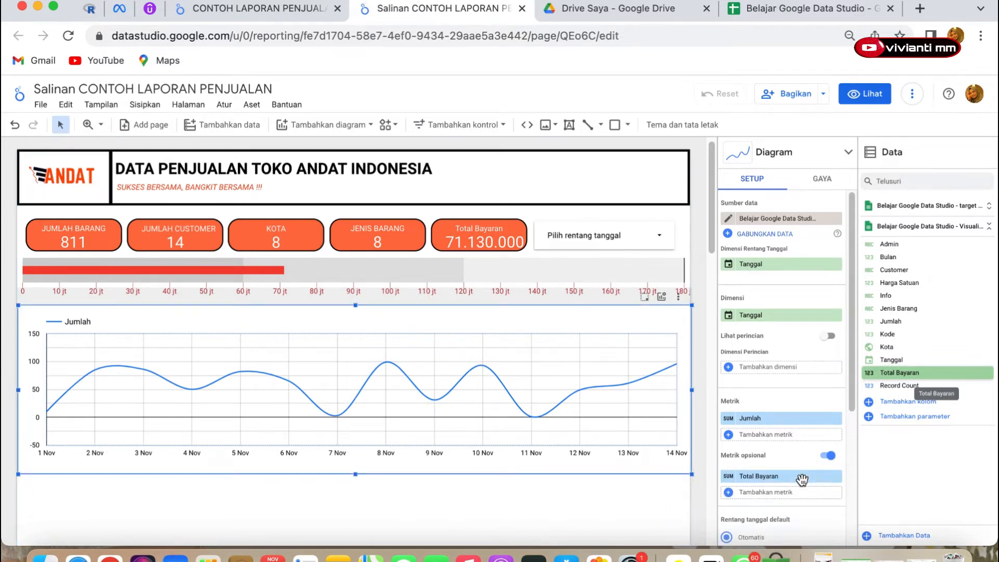
pyautogui.click(544, 506)
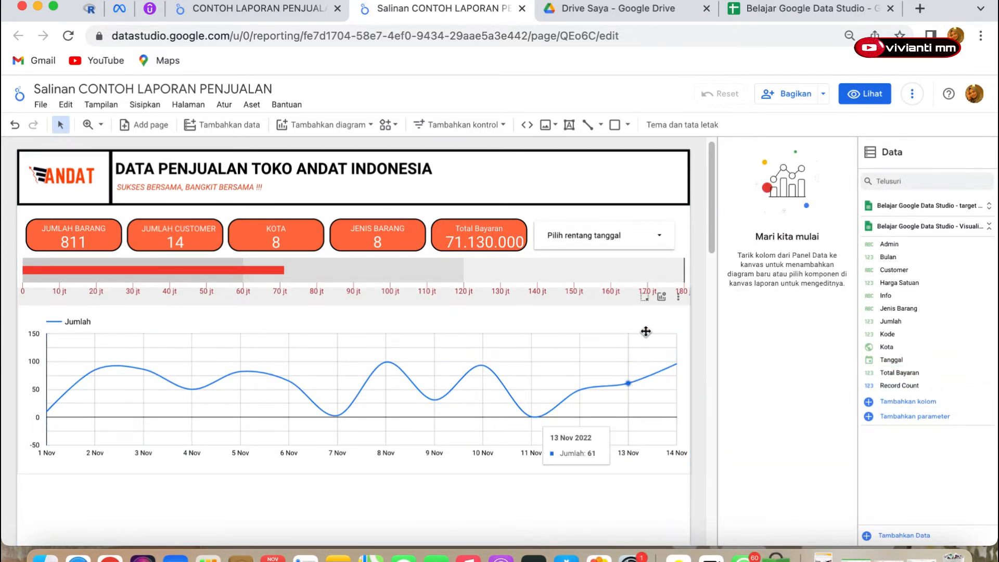
# Test the chart's optional metrics by displaying Total Bayaran with and without Jumlah, and go back to Jumlah only
pyautogui.click(662, 297)
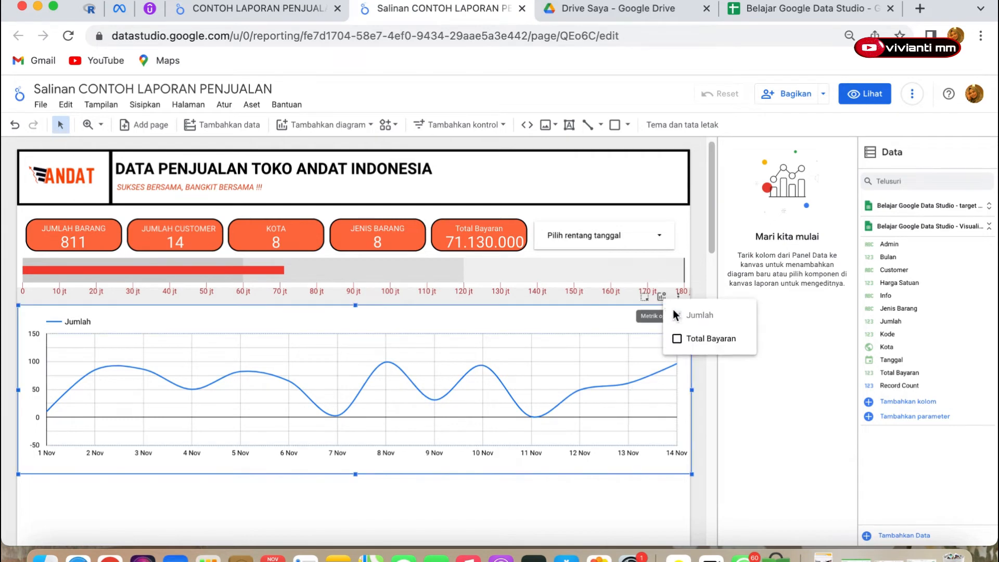
pyautogui.click(677, 339)
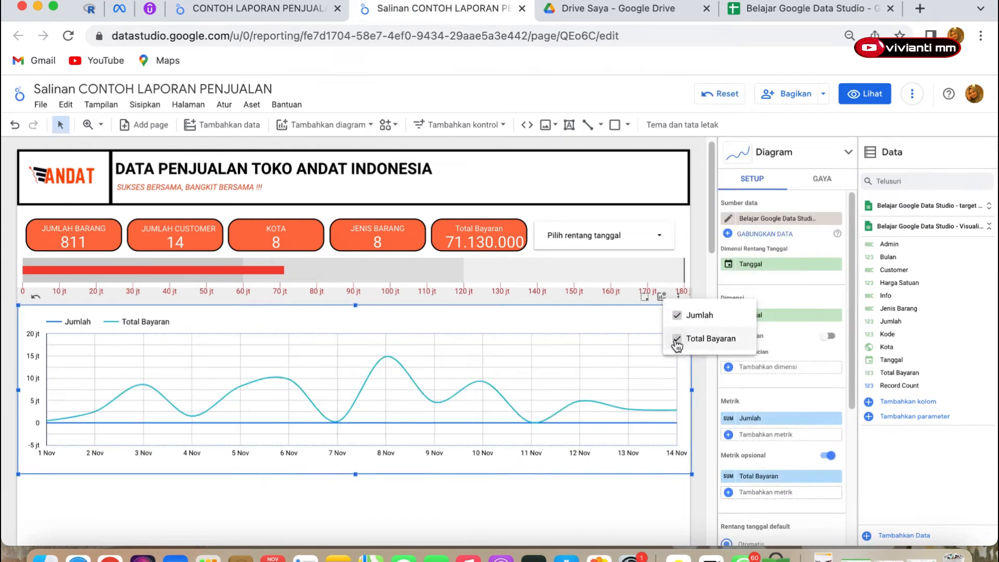
pyautogui.click(677, 316)
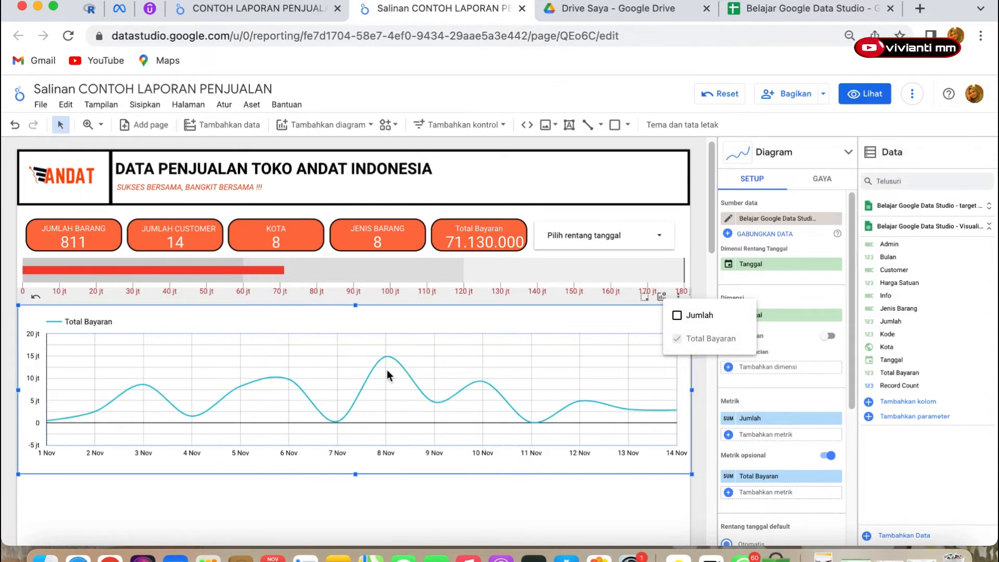
pyautogui.click(677, 315)
pyautogui.click(677, 339)
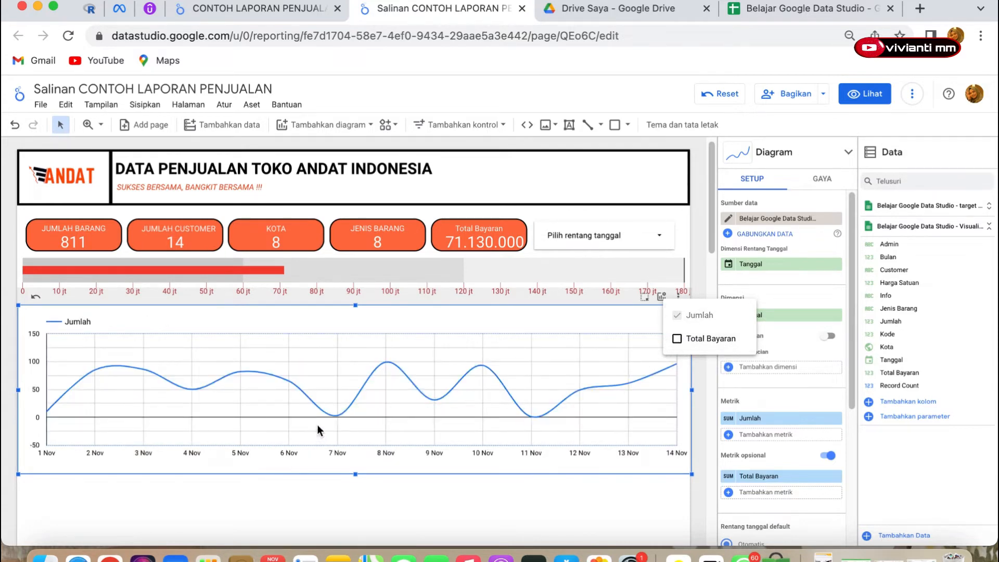
pyautogui.click(562, 494)
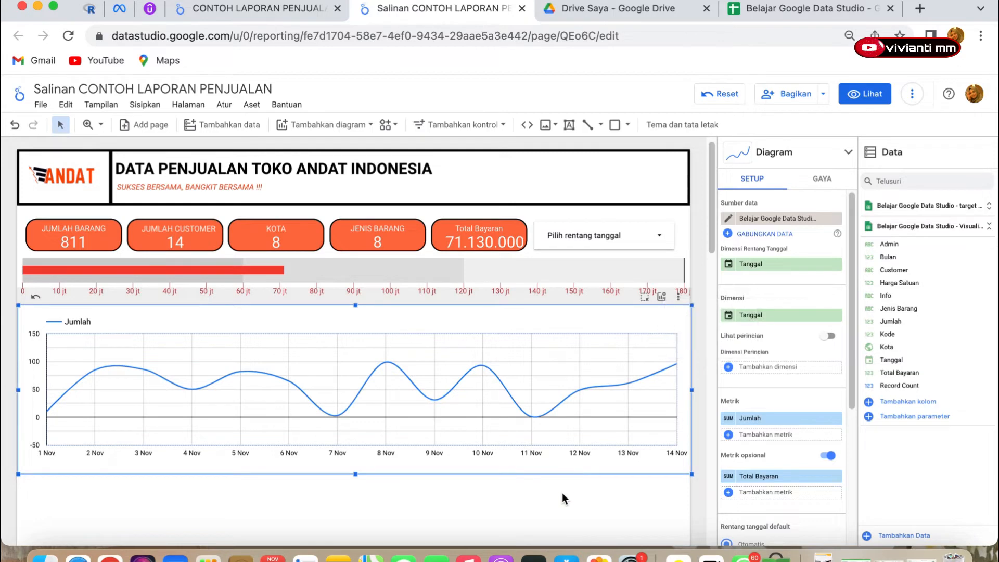
# Try displaying the Jumlah series as bars and as cumulative values, and restore the plain non-cumulative line
pyautogui.scroll(-5, 741, 384)
pyautogui.scroll(7, 742, 382)
pyautogui.click(819, 183)
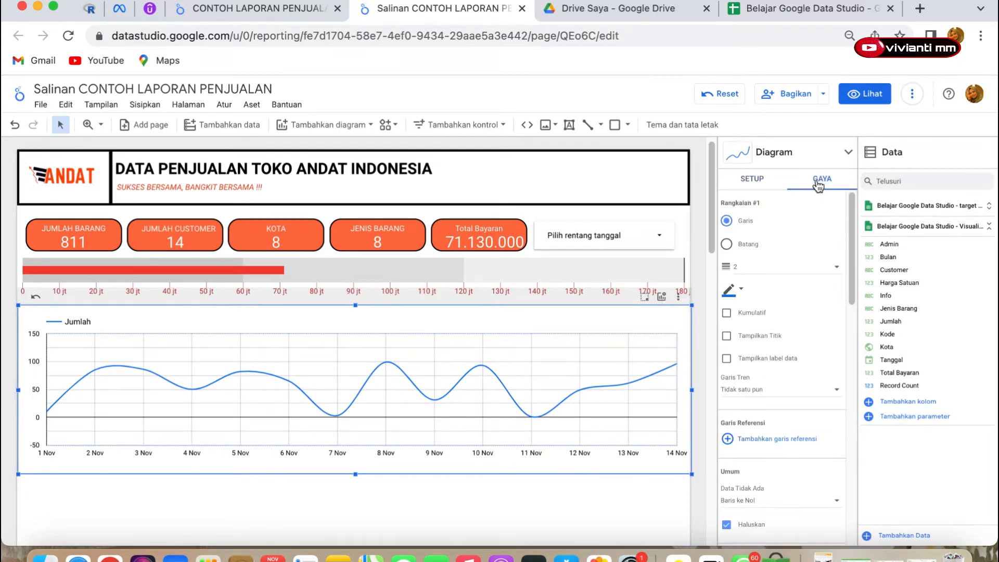
pyautogui.click(726, 245)
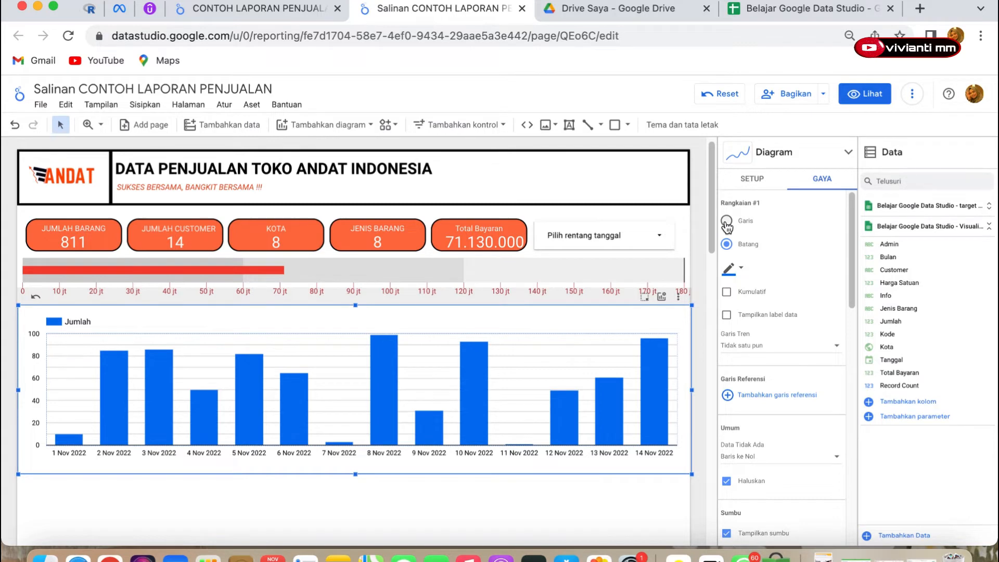
pyautogui.click(728, 222)
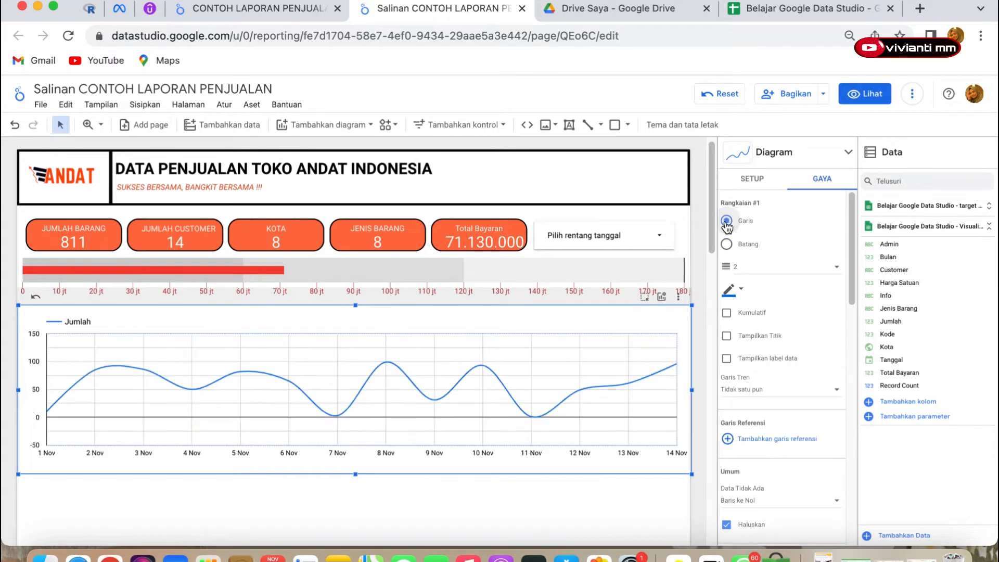
pyautogui.click(727, 314)
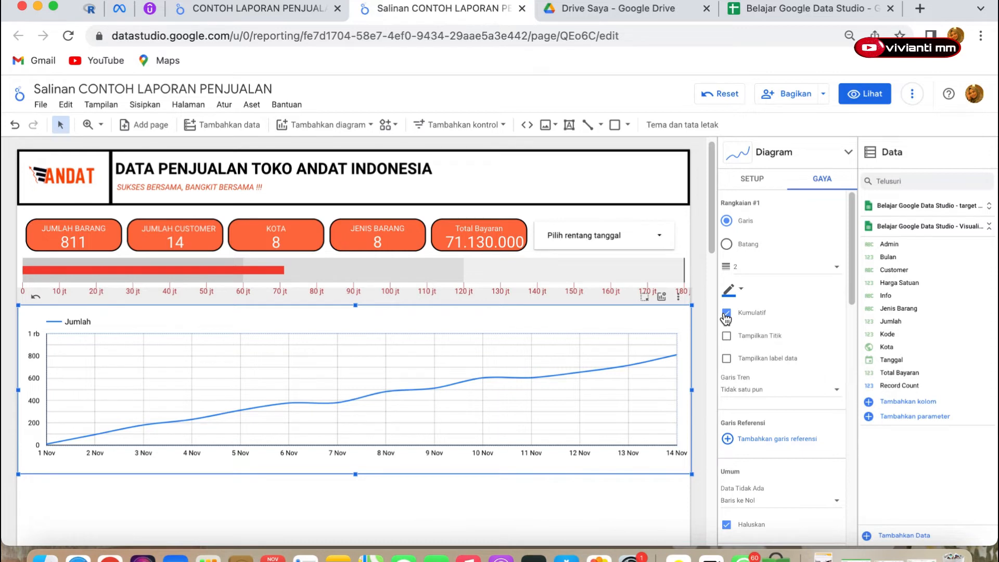
pyautogui.click(726, 313)
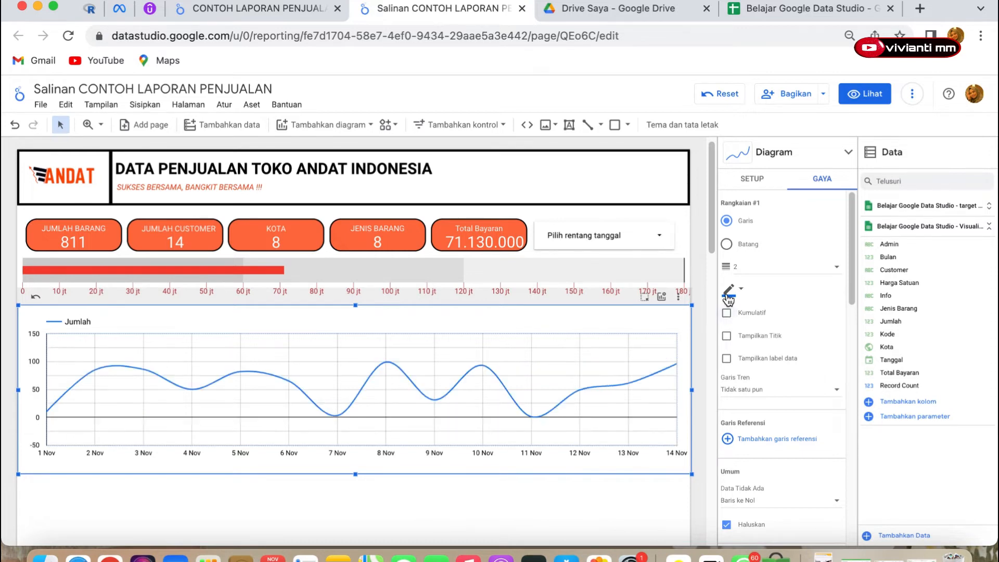
pyautogui.click(728, 291)
pyautogui.click(289, 16)
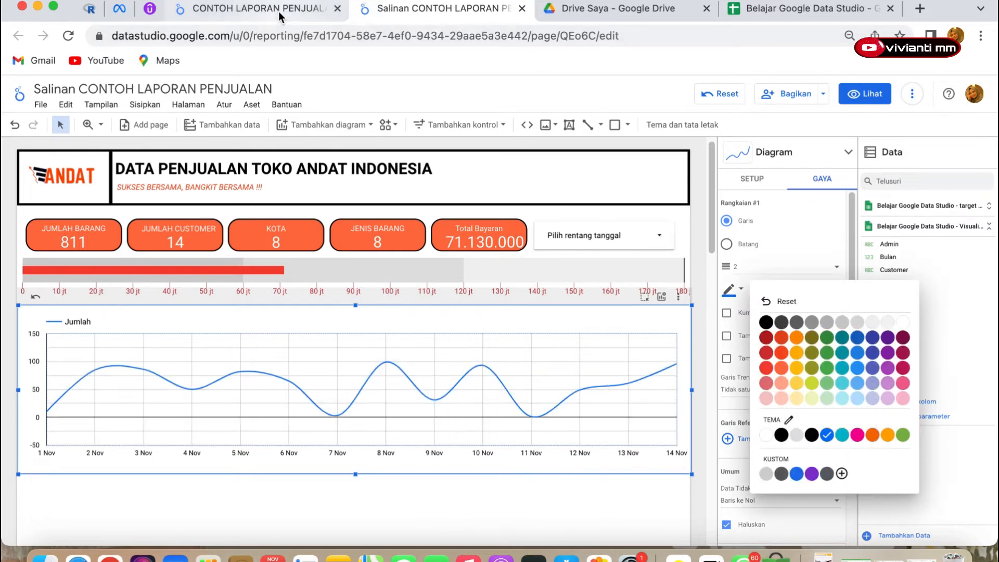
pyautogui.click(399, 16)
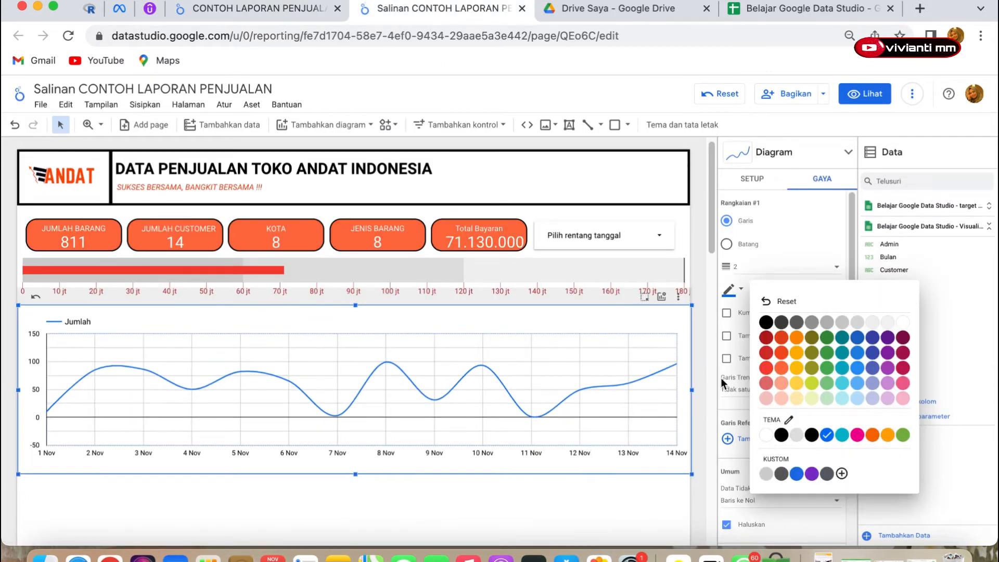
pyautogui.click(728, 403)
# Show data labels on the Jumlah line of the time series chart
pyautogui.scroll(-1, 782, 398)
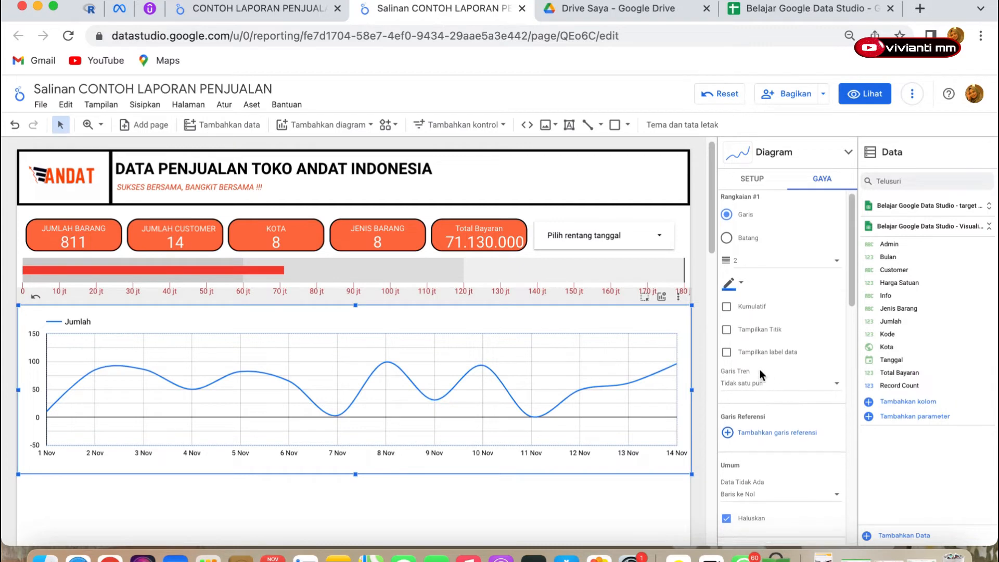
pyautogui.click(727, 354)
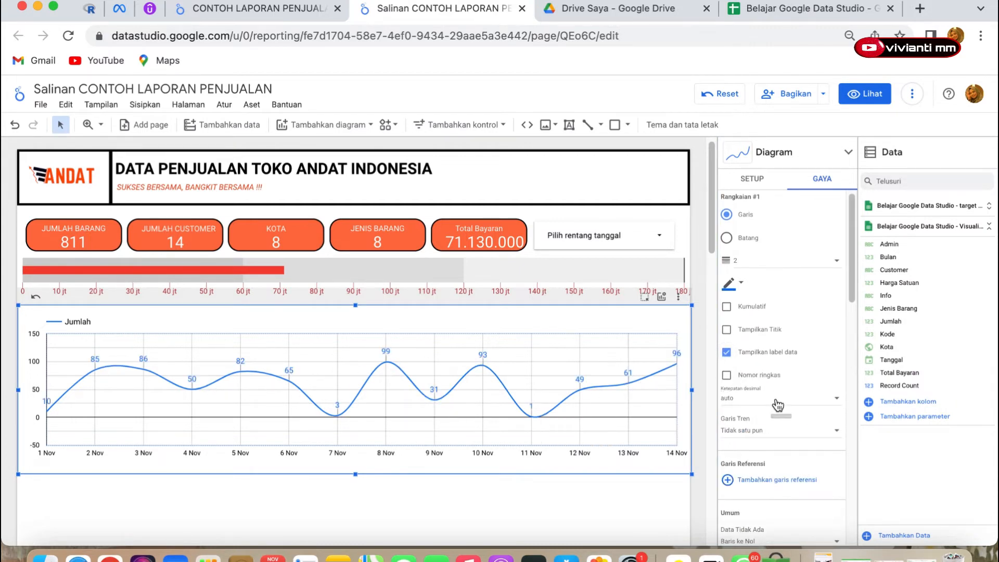
# Reverse the Y axis direction of the time series chart
pyautogui.scroll(-3, 788, 391)
pyautogui.scroll(-5, 793, 396)
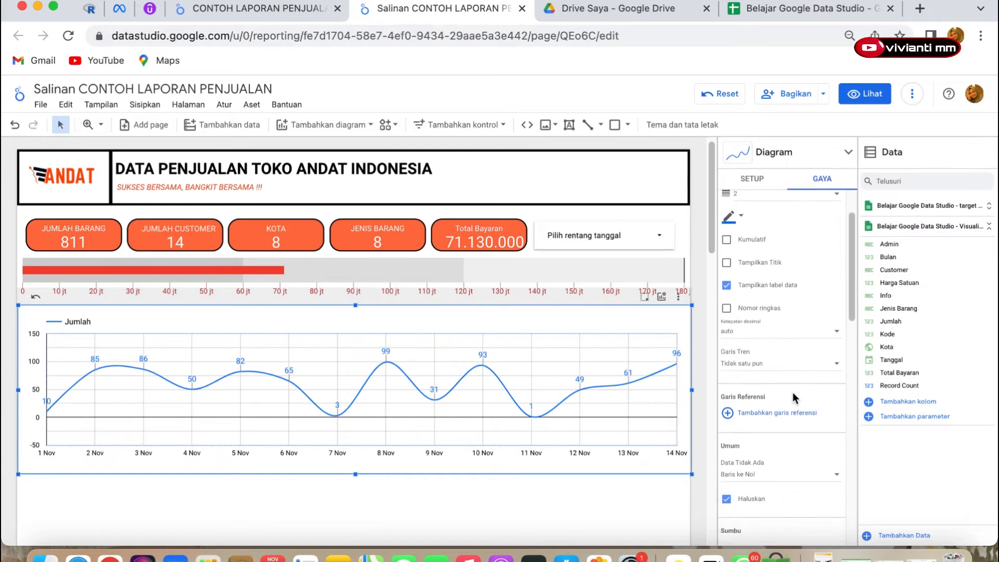
pyautogui.scroll(-10, 792, 399)
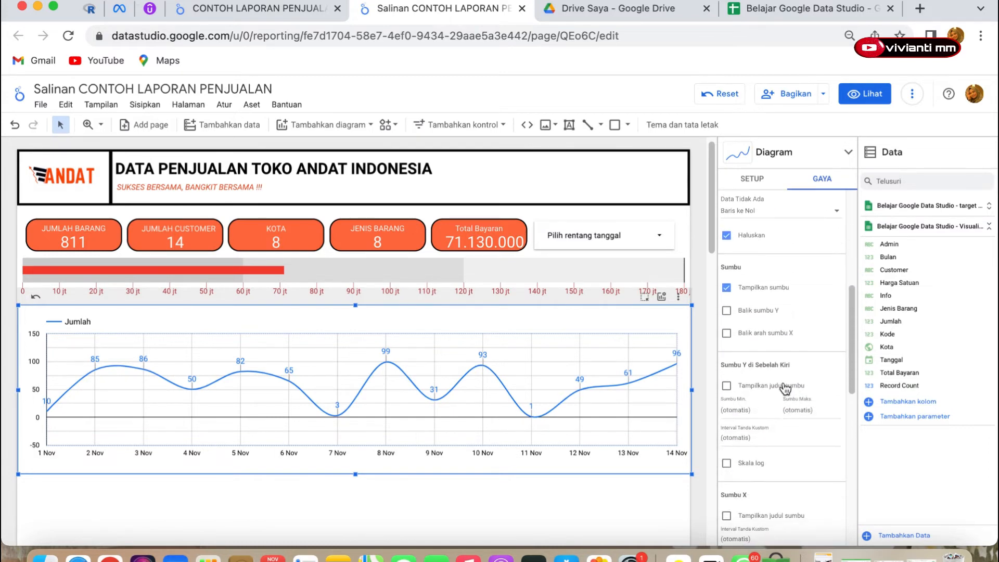
pyautogui.click(726, 311)
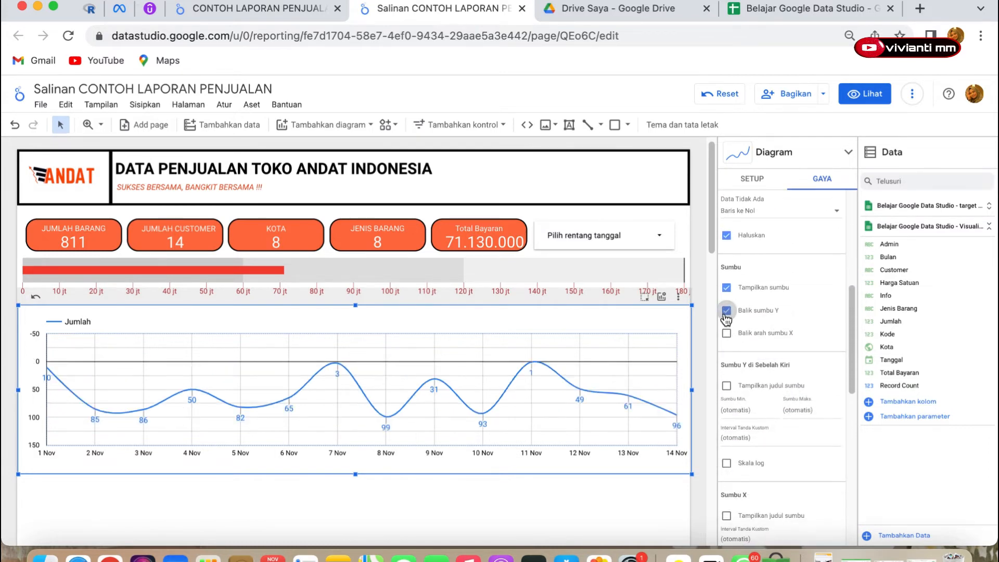
# Restore the normal Y axis direction of the time series chart and show the titles of both axes
pyautogui.click(726, 312)
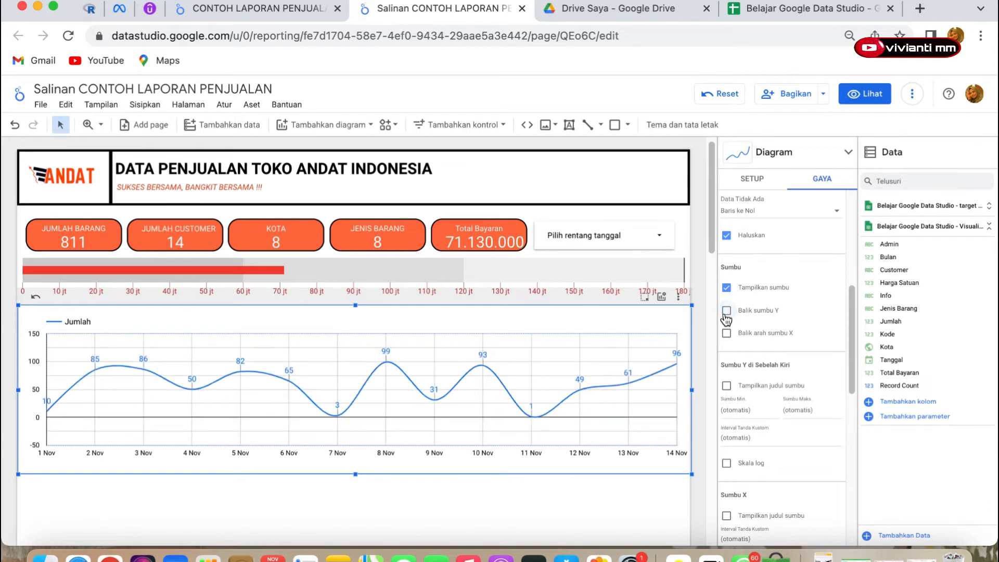
pyautogui.click(727, 388)
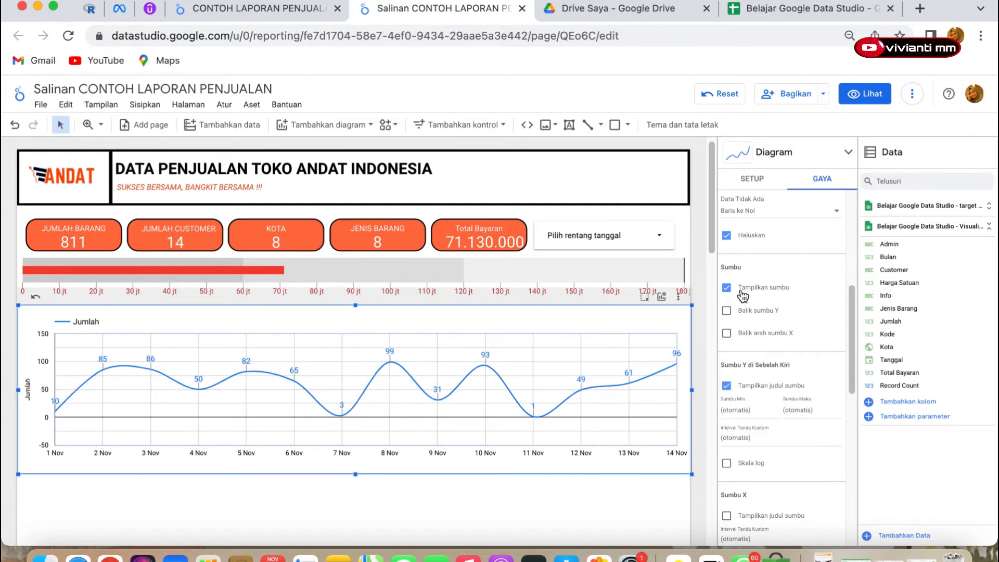
pyautogui.scroll(-1, 772, 379)
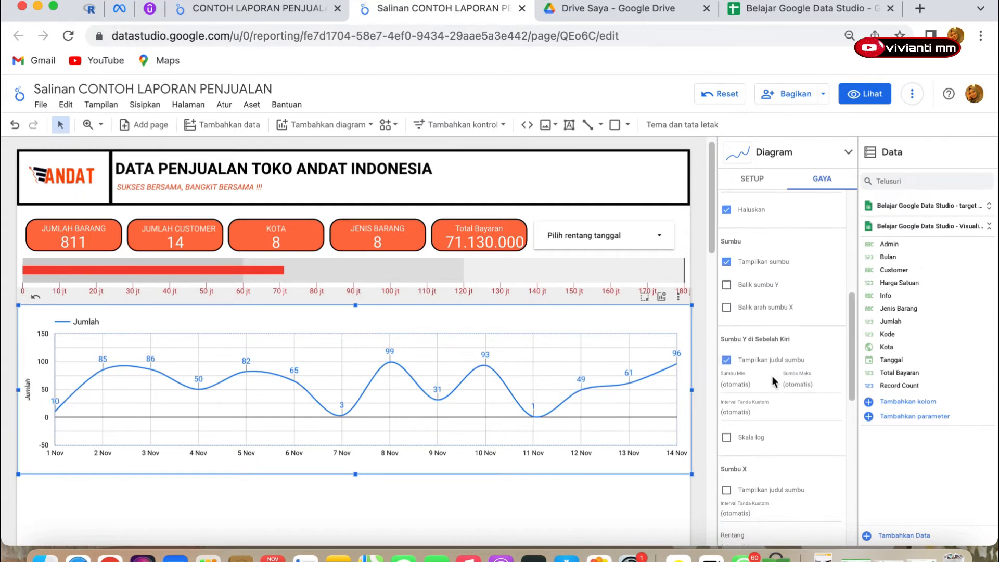
pyautogui.scroll(-3, 773, 376)
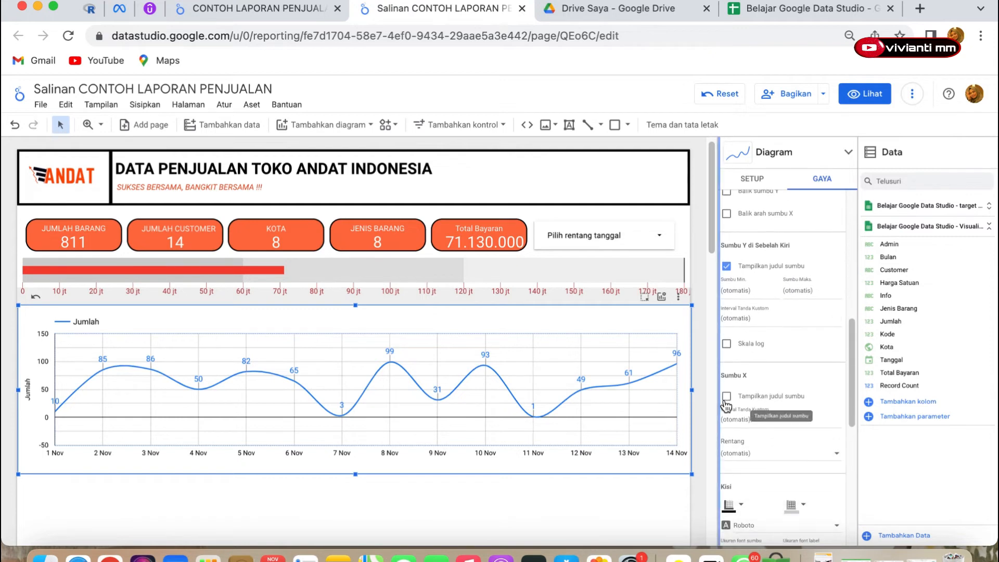
pyautogui.click(726, 400)
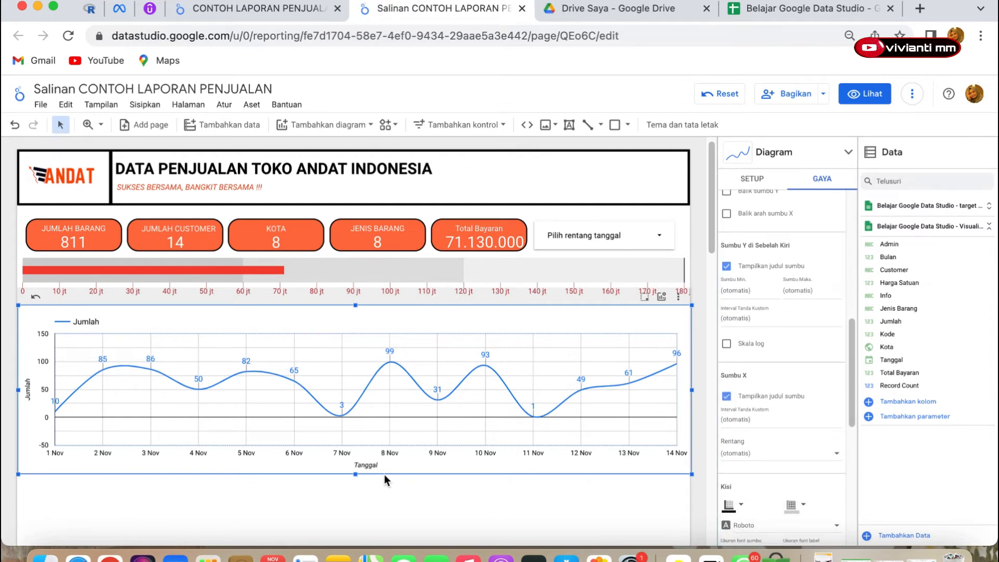
# Try the logarithmic scale on the chart's left Y axis and switch it off again
pyautogui.scroll(-1, 762, 411)
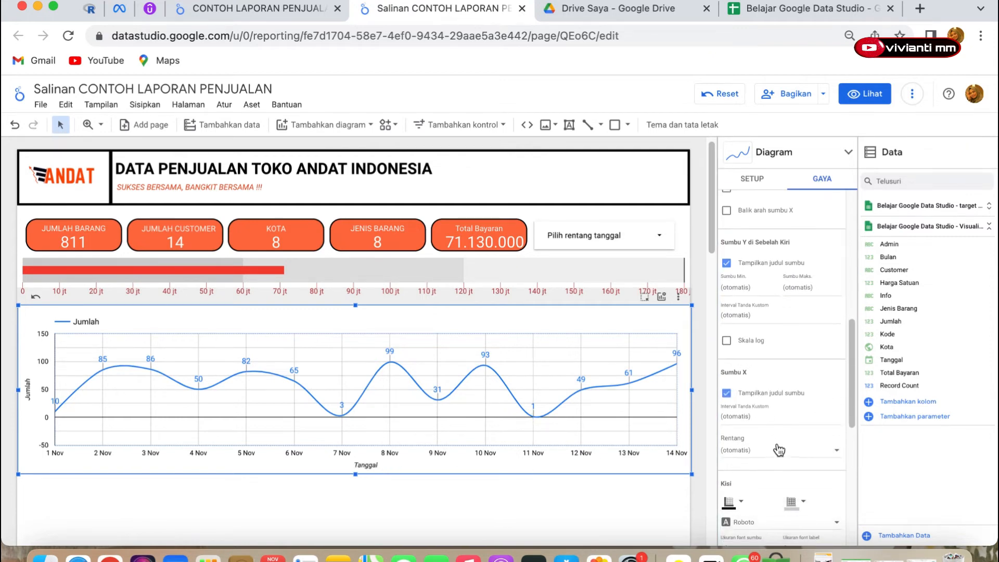
pyautogui.click(726, 334)
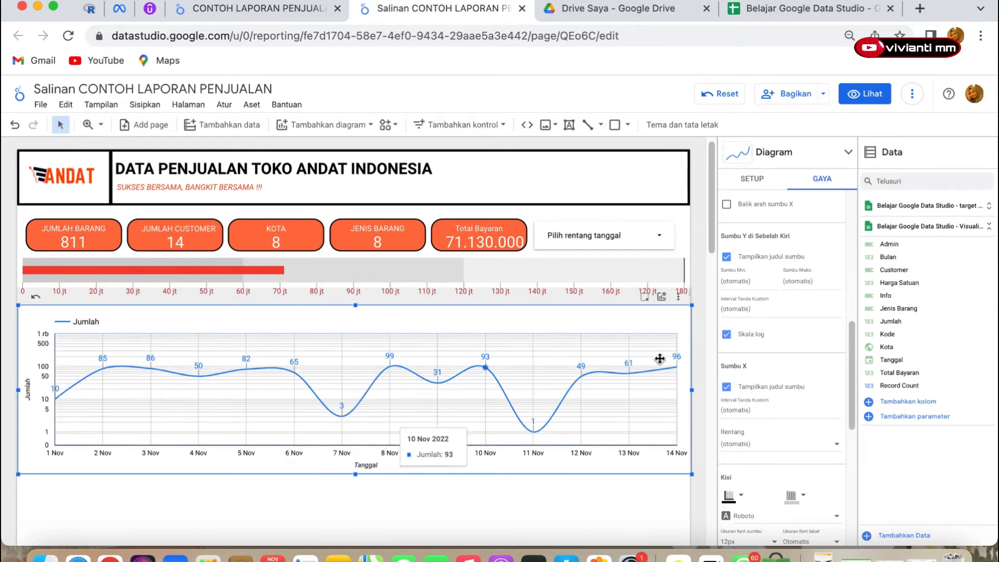
pyautogui.click(726, 335)
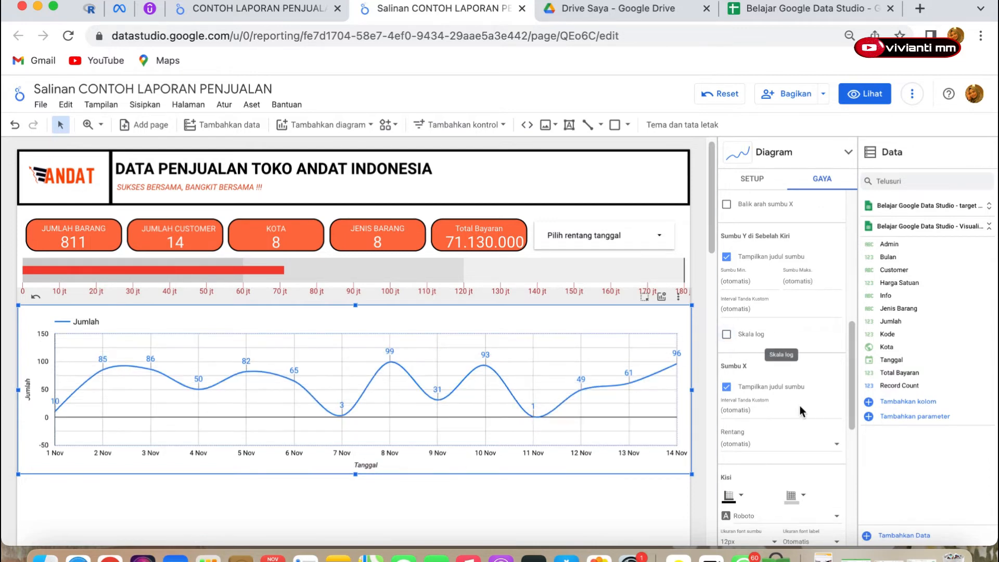
# Set the axis color of the time series chart to red
pyautogui.scroll(-3, 786, 426)
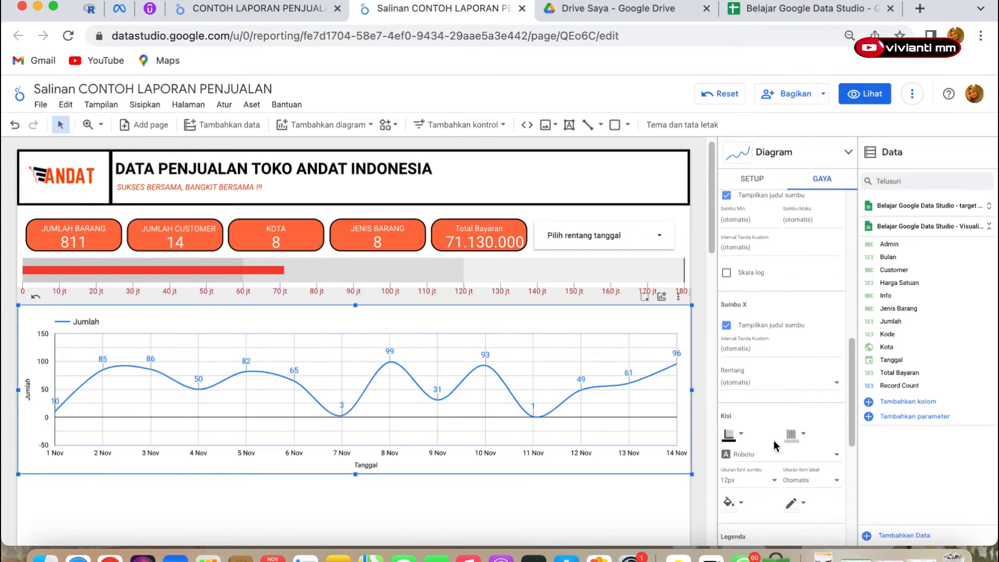
pyautogui.click(731, 436)
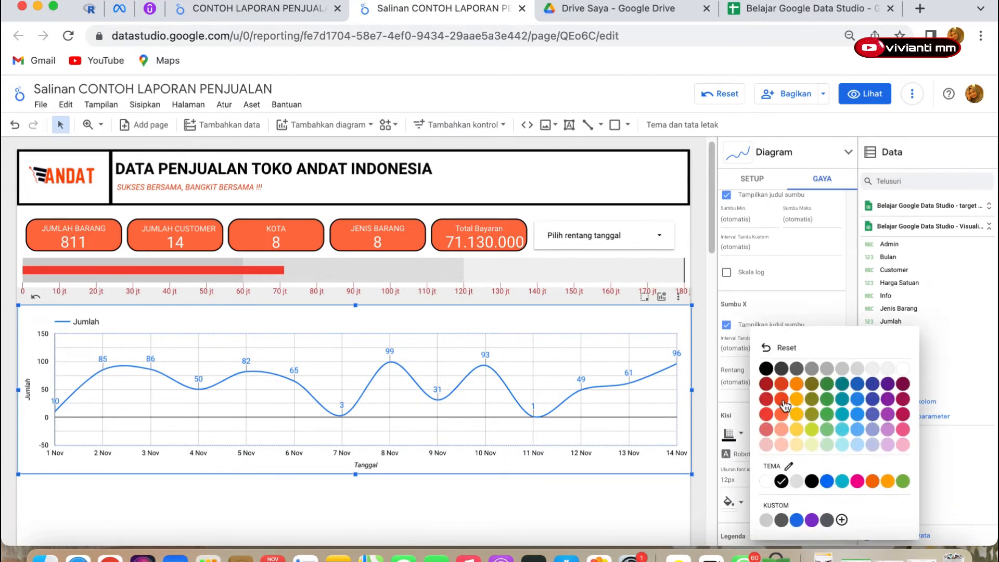
pyautogui.click(766, 417)
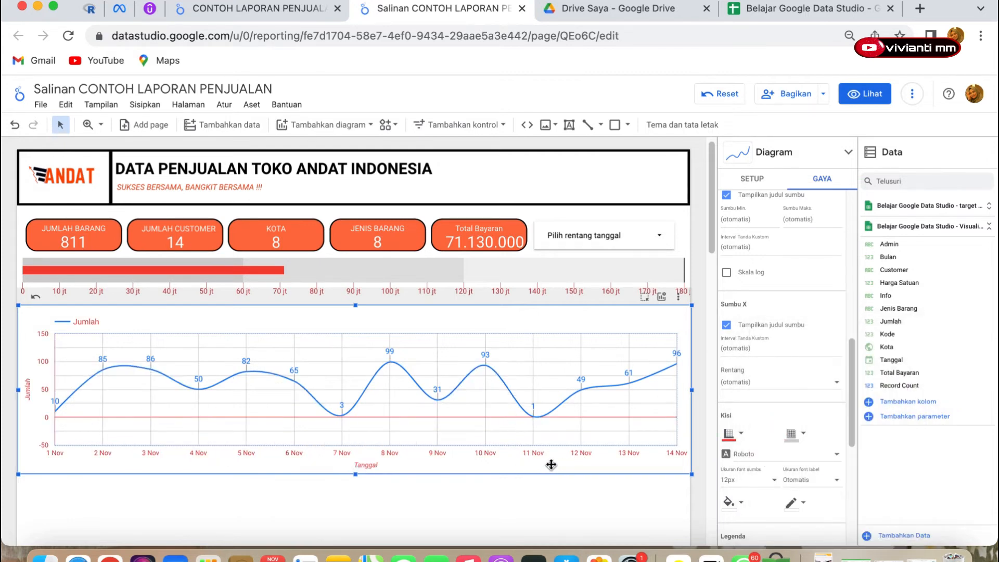
# Try pink gridlines on the time series chart and set them back to light gray
pyautogui.click(792, 441)
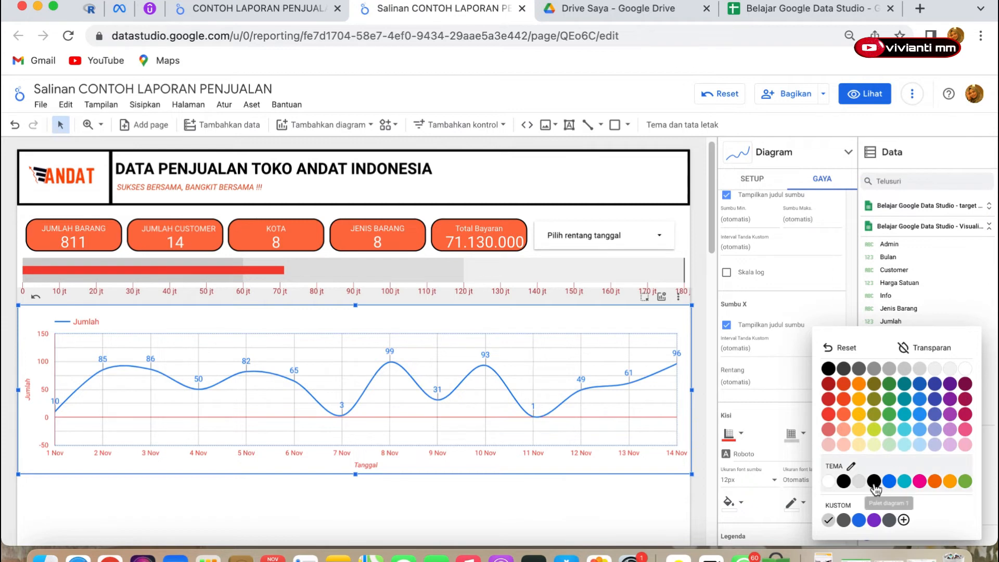
pyautogui.click(921, 481)
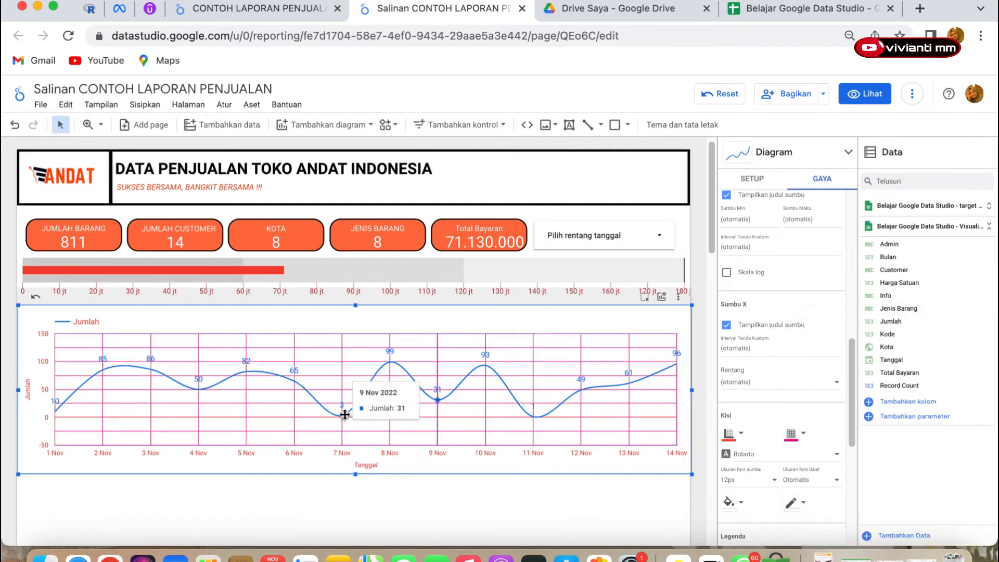
pyautogui.click(792, 435)
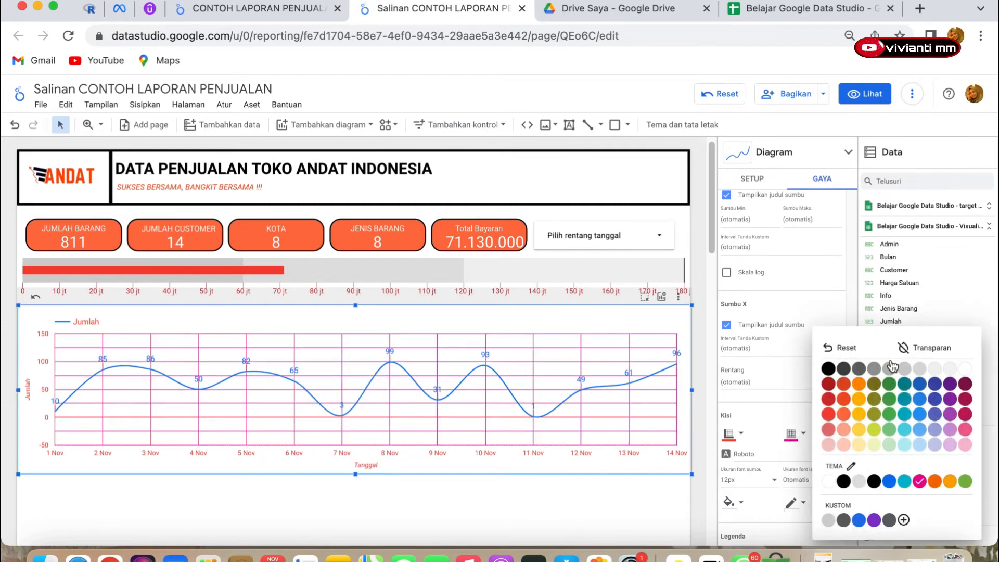
pyautogui.click(906, 370)
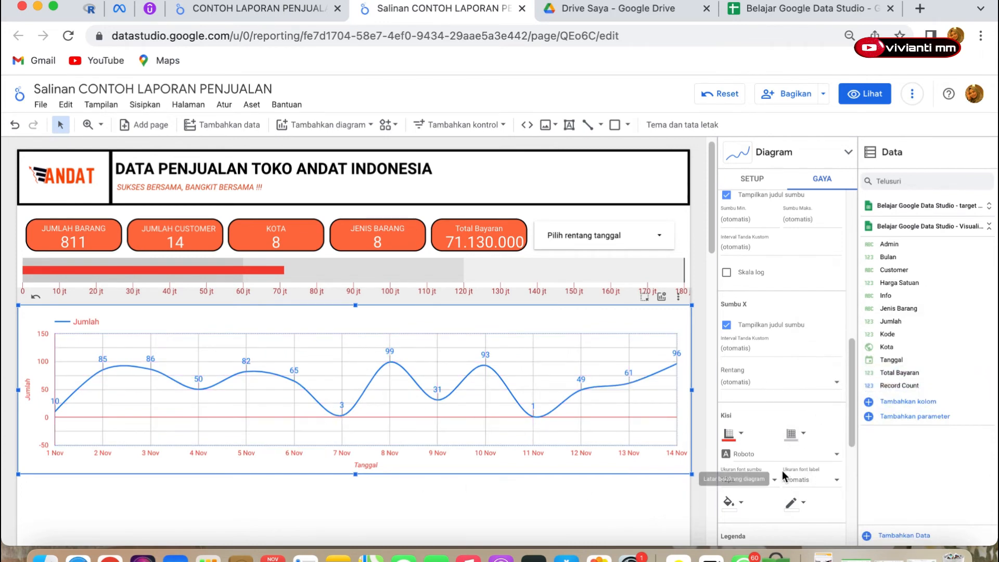
# Try dark red and orange as the plot area background of the chart, and set it back to transparent
pyautogui.scroll(-3, 779, 462)
pyautogui.scroll(-3, 759, 438)
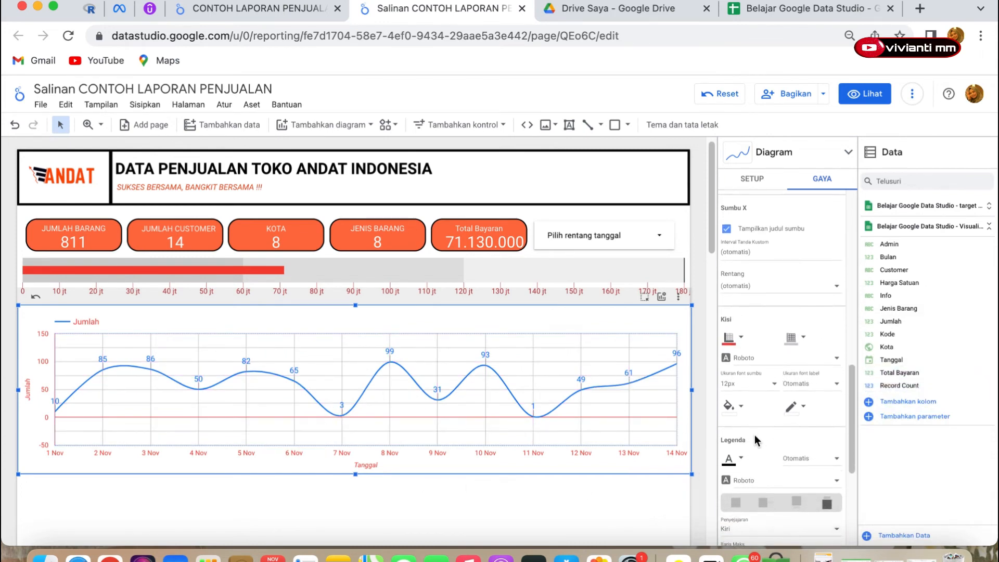
pyautogui.scroll(-2, 748, 429)
pyautogui.scroll(-1, 748, 429)
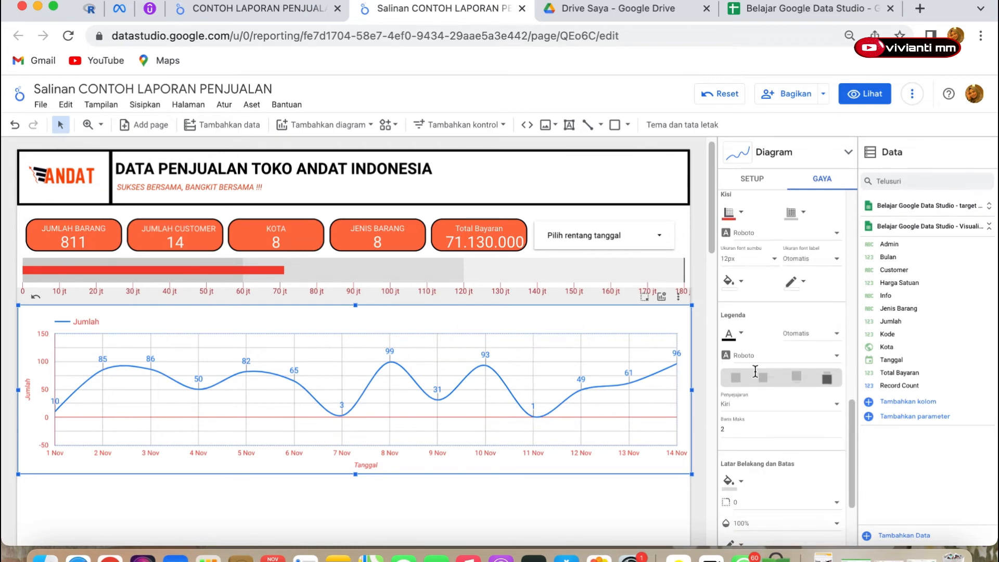
pyautogui.click(735, 286)
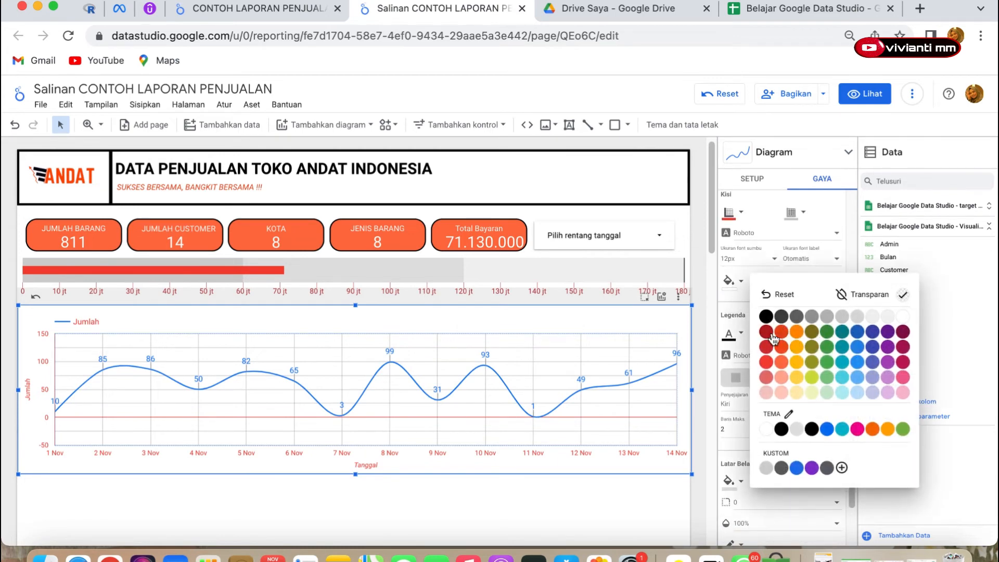
pyautogui.click(772, 336)
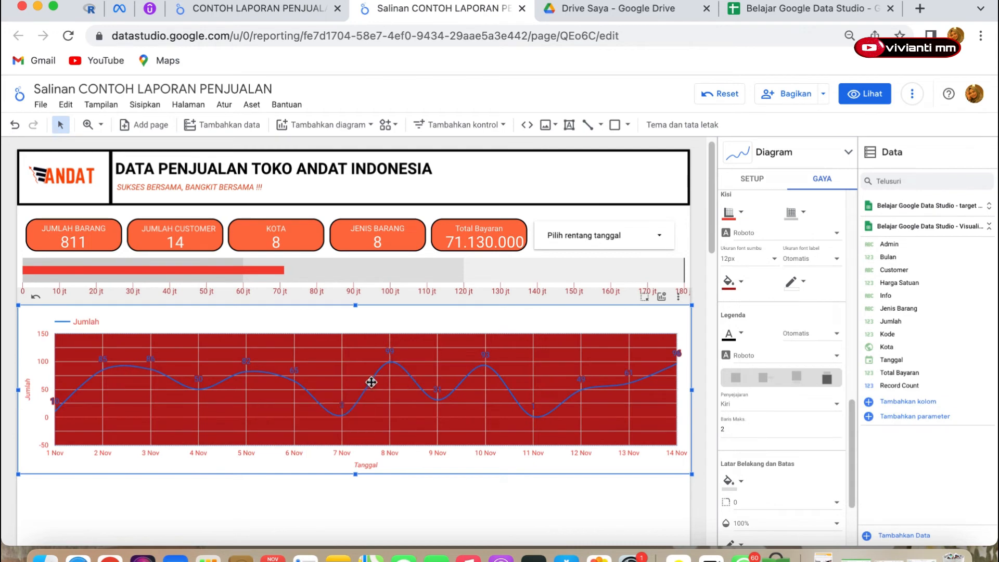
pyautogui.click(734, 282)
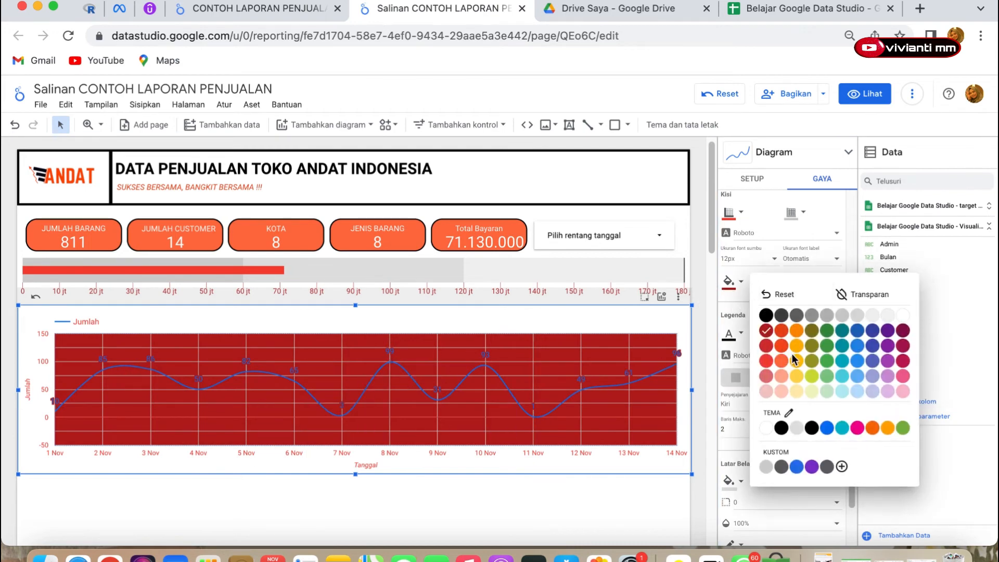
pyautogui.click(801, 333)
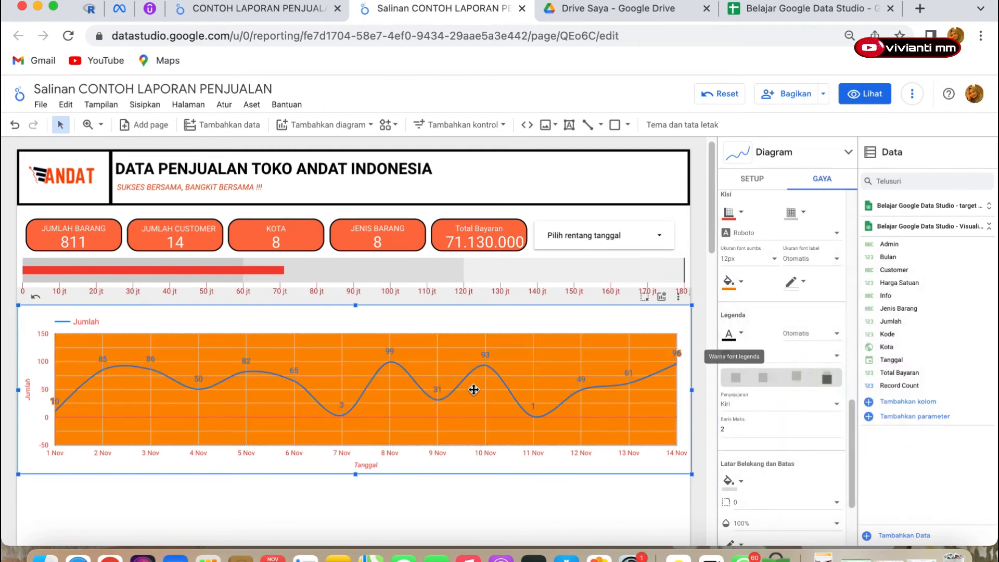
pyautogui.click(733, 283)
pyautogui.click(880, 298)
# Try dark red for the chart's legend text and set its font color to blue
pyautogui.scroll(-3, 791, 401)
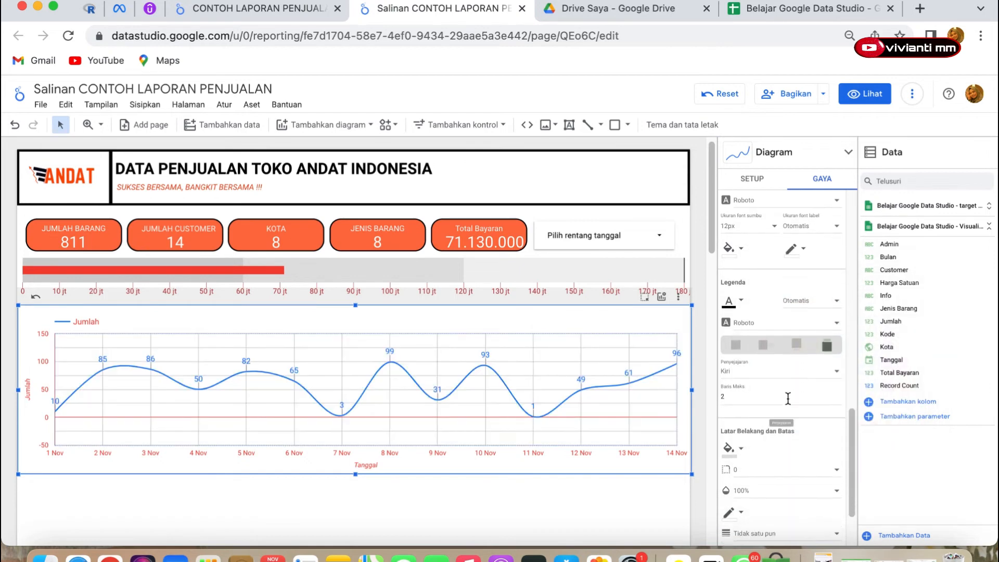
pyautogui.scroll(1, 788, 397)
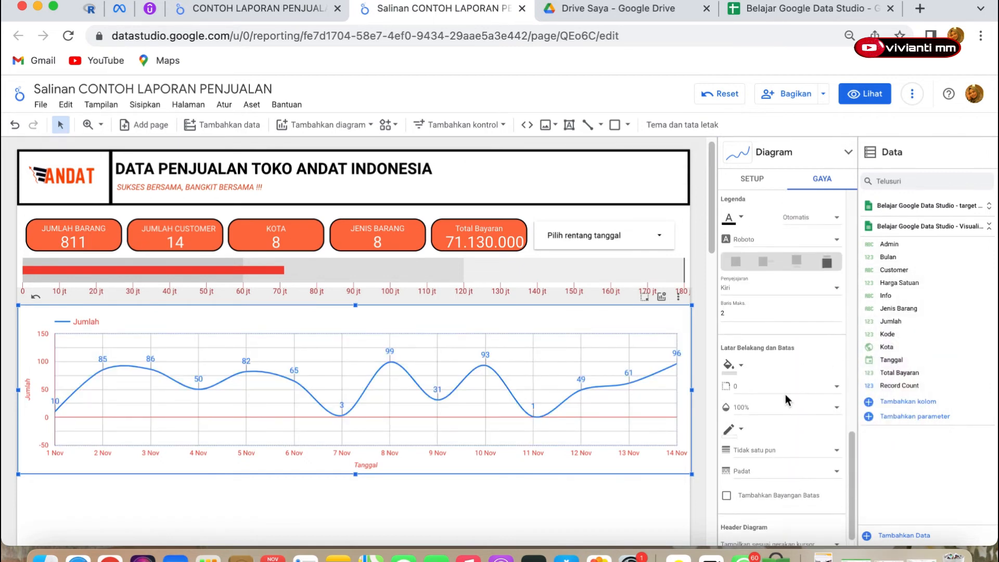
pyautogui.scroll(1, 786, 395)
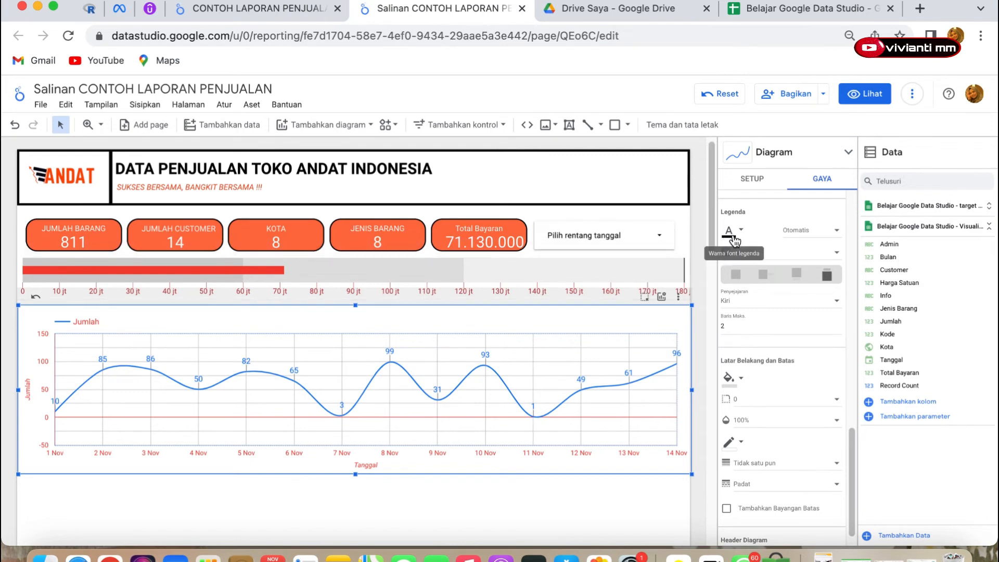
pyautogui.scroll(1, 738, 238)
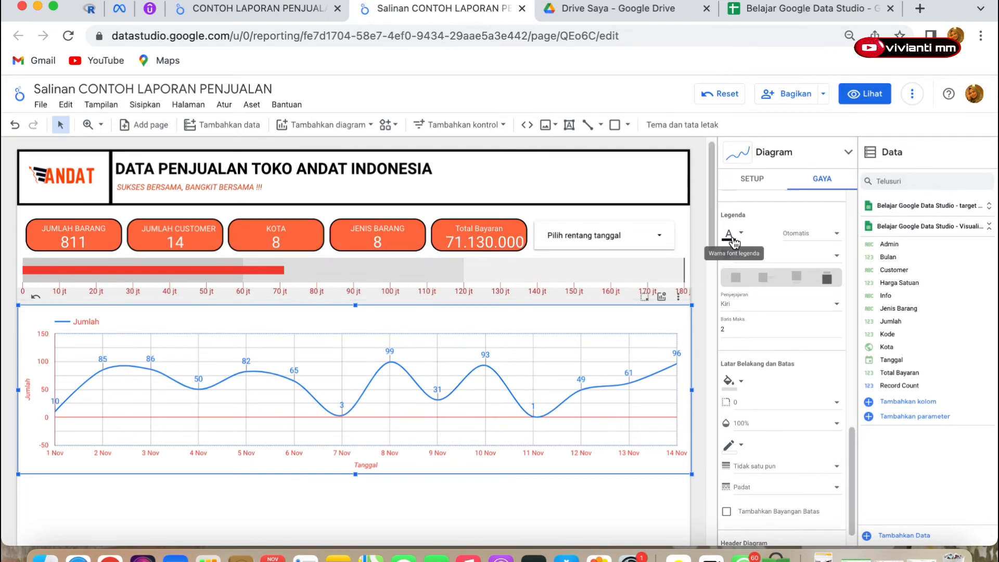
pyautogui.click(733, 238)
pyautogui.click(766, 284)
pyautogui.click(730, 239)
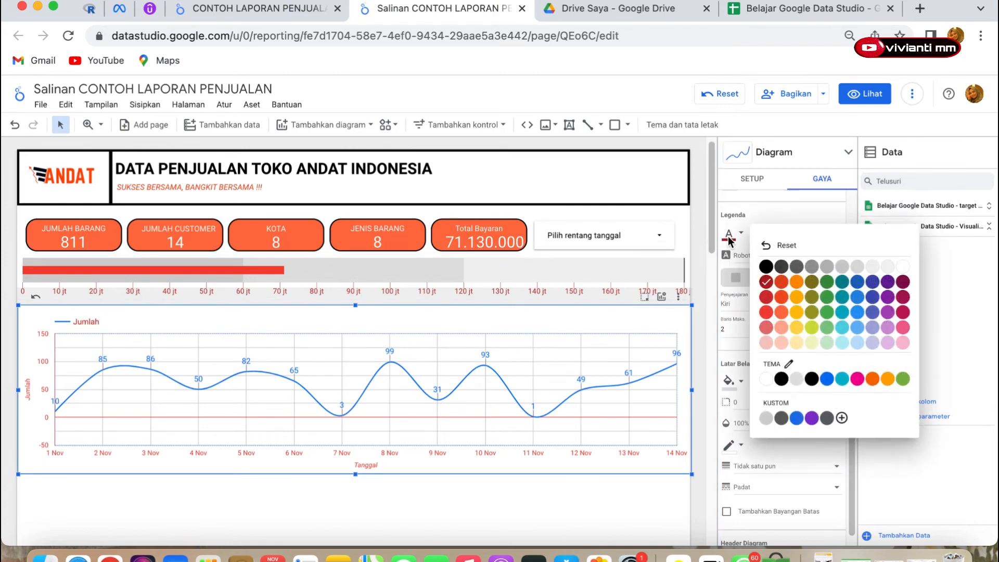
pyautogui.click(797, 419)
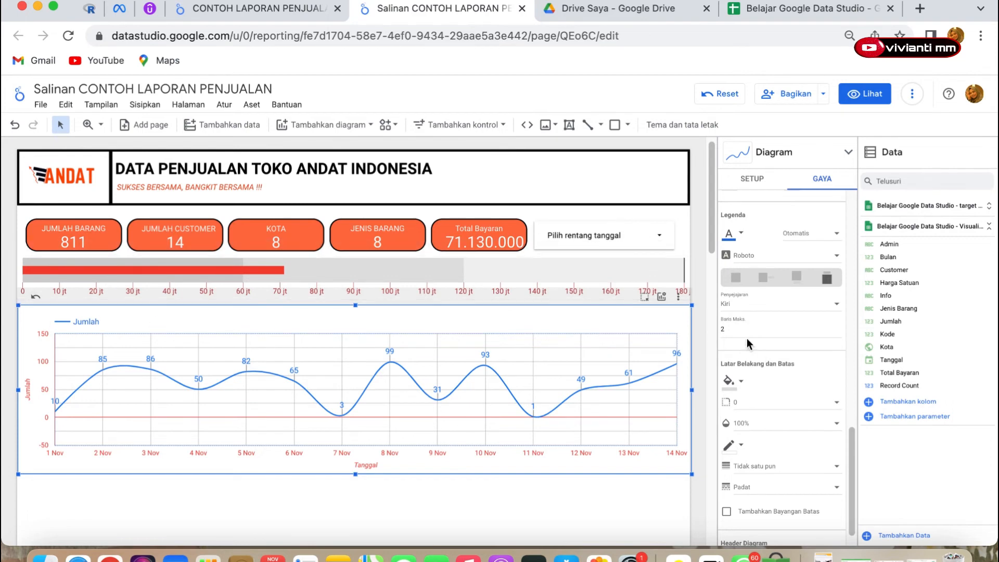
# Make the overall background of the time series chart transparent, trying pink as an alternative
pyautogui.scroll(-1, 753, 333)
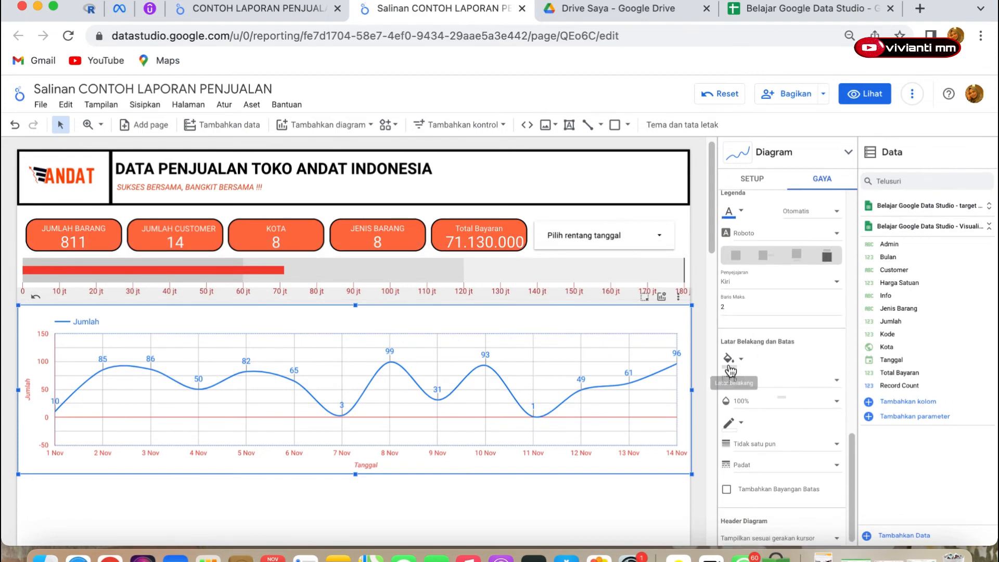
pyautogui.click(731, 369)
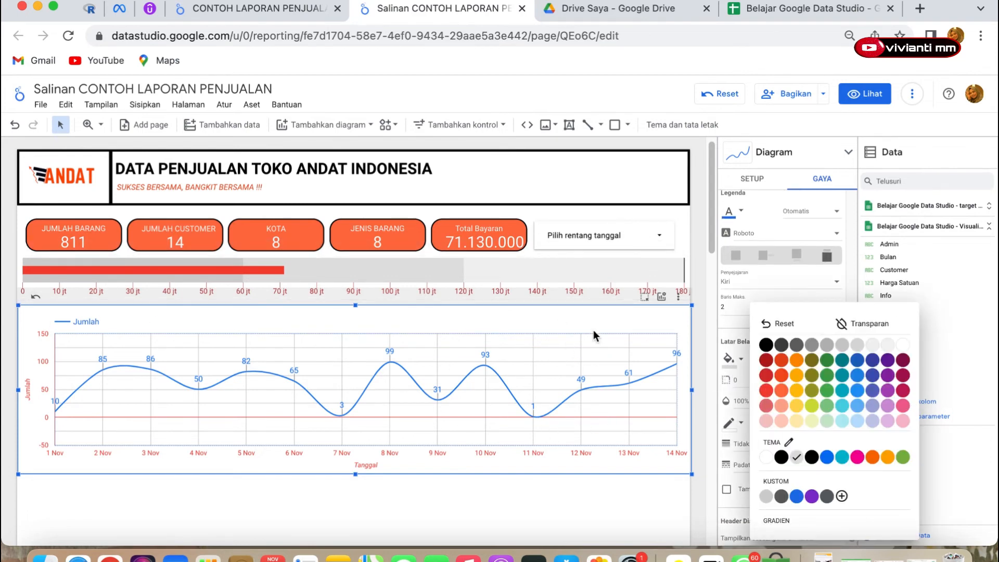
pyautogui.click(879, 327)
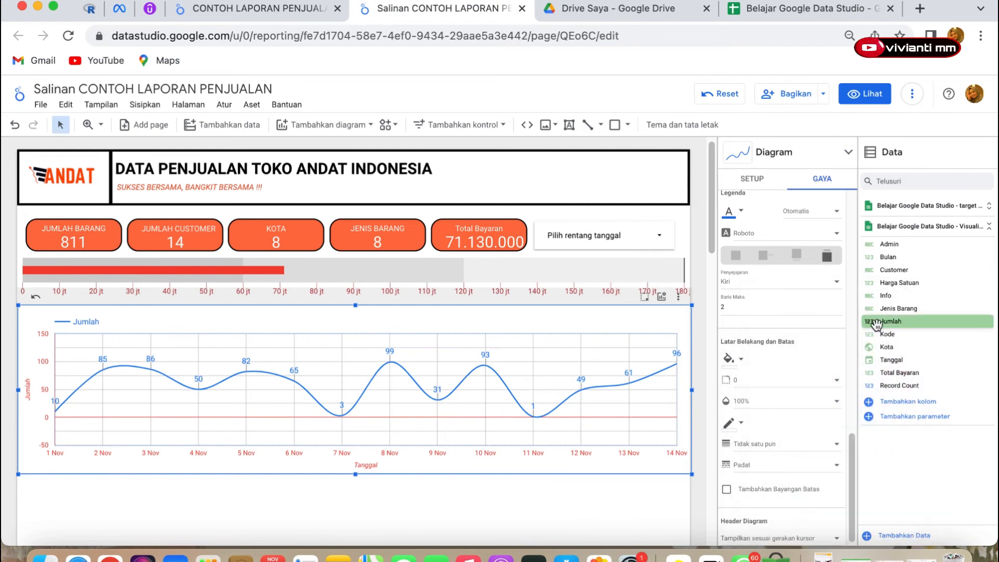
pyautogui.click(731, 368)
pyautogui.click(903, 407)
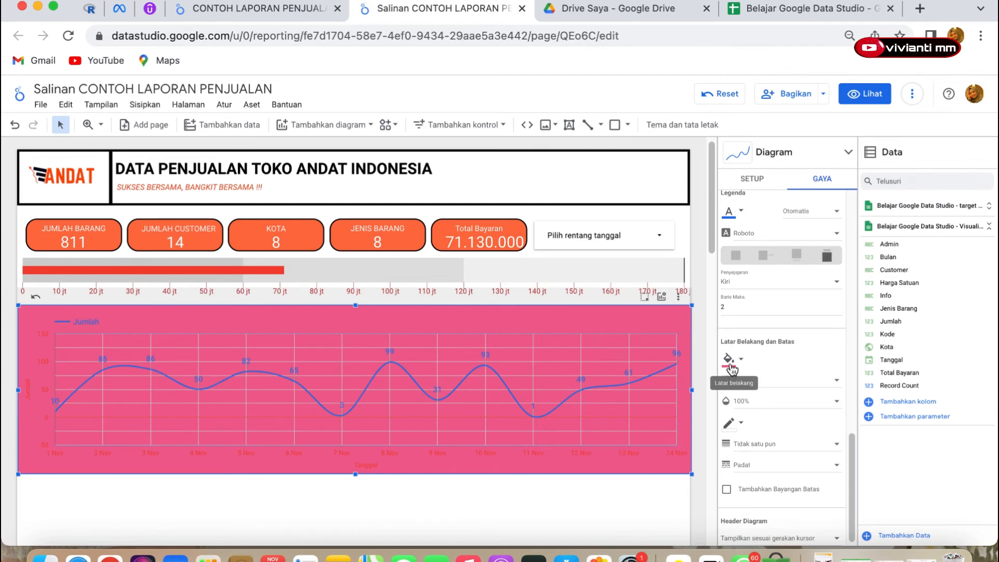
pyautogui.click(731, 368)
pyautogui.click(867, 326)
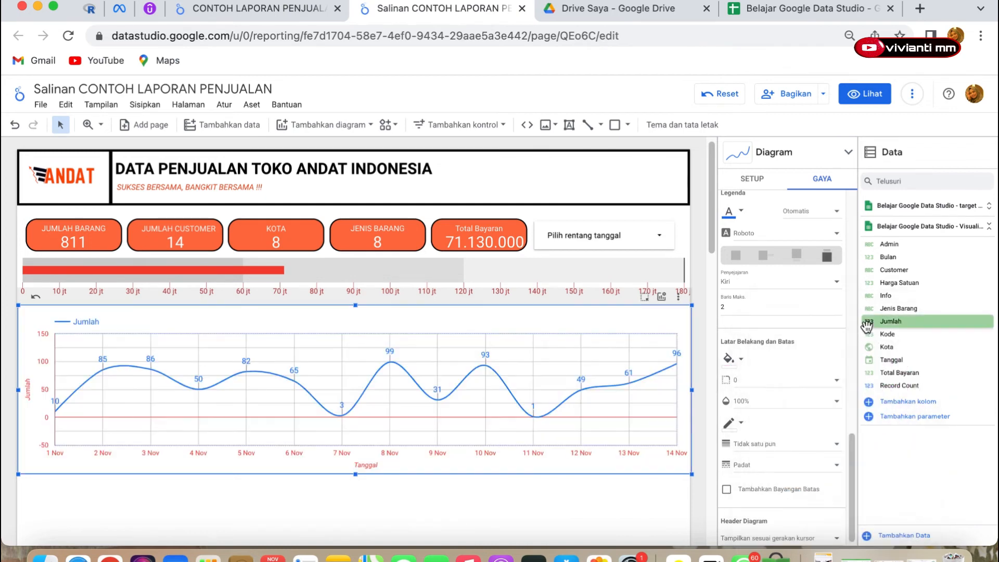
# Give the time series chart a black border and shrink it slightly to fit within the page edges
pyautogui.click(729, 425)
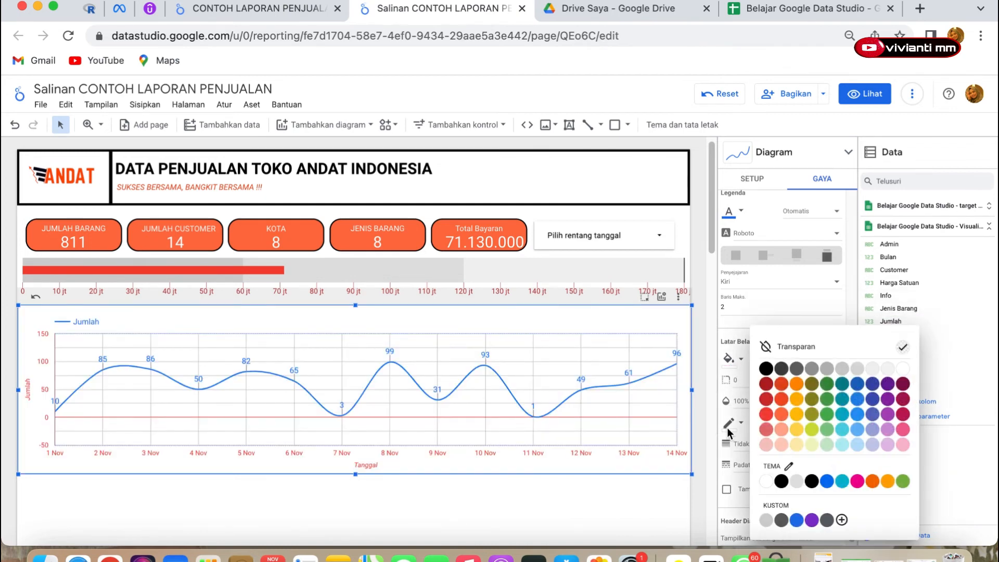
pyautogui.click(766, 368)
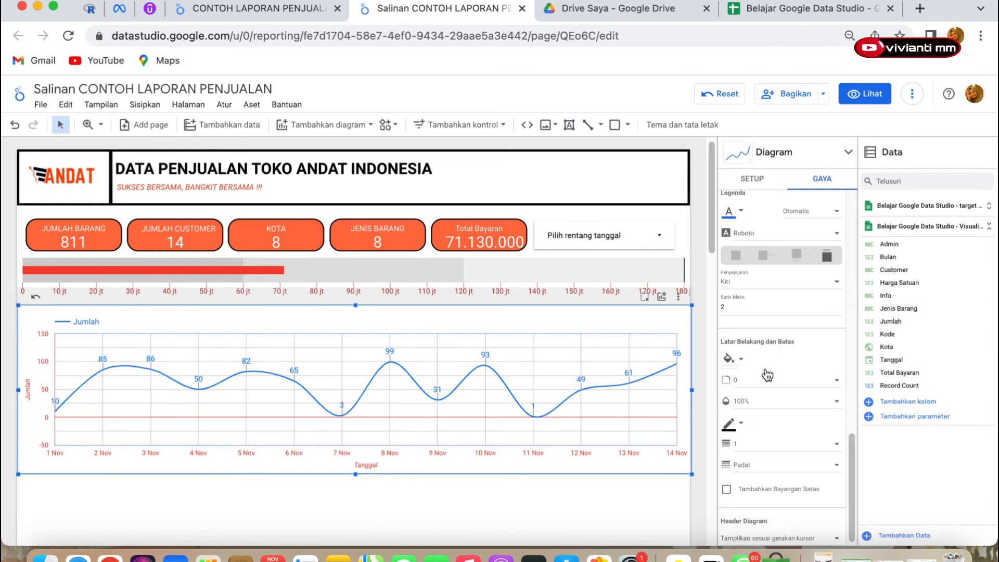
pyautogui.click(535, 508)
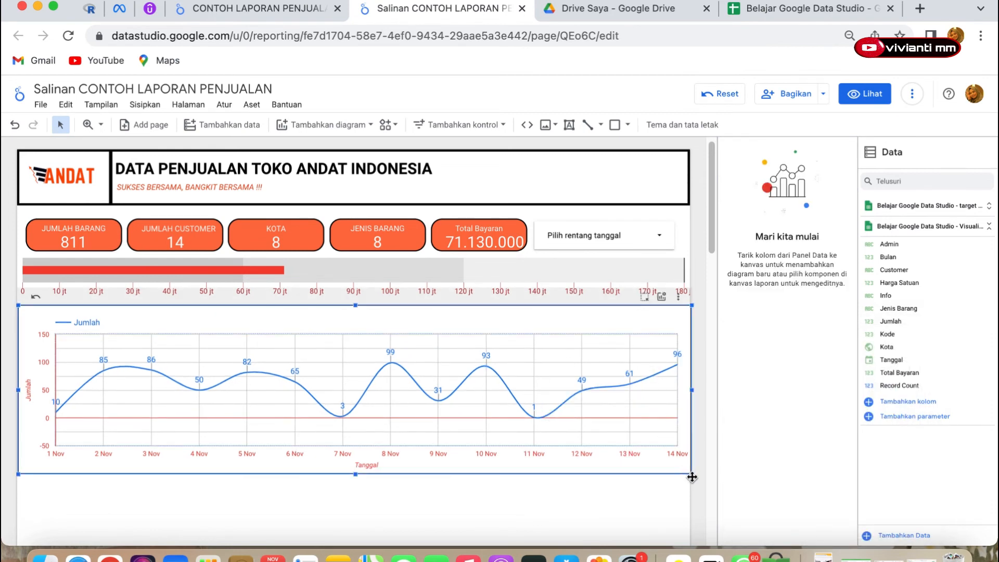
pyautogui.moveTo(690, 475); pyautogui.dragTo(633, 464)
pyautogui.click(602, 498)
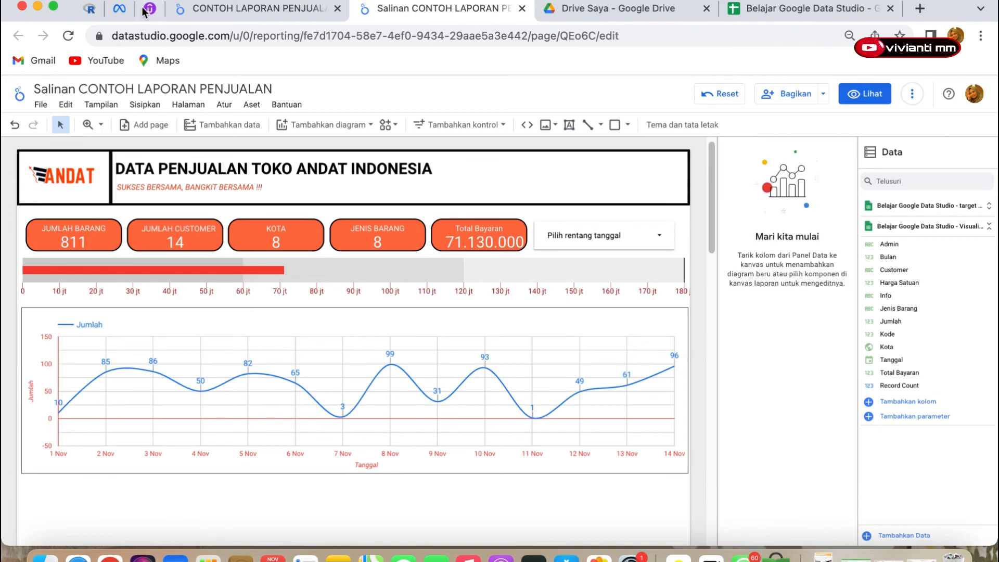
# Compare the chart with the one in the original CONTOH LAPORAN PENJUALAN report and return to the copied report
pyautogui.click(251, 11)
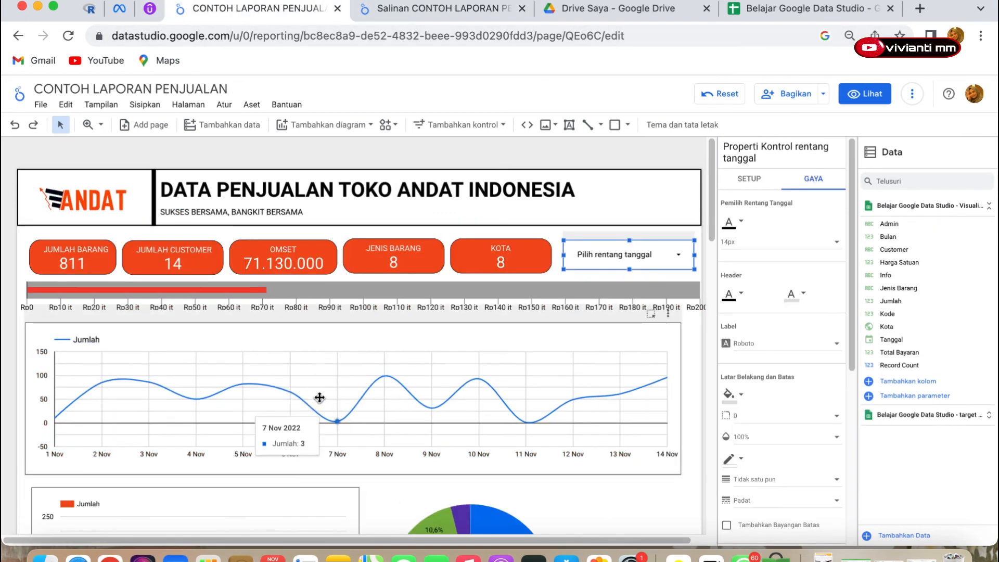
pyautogui.click(425, 16)
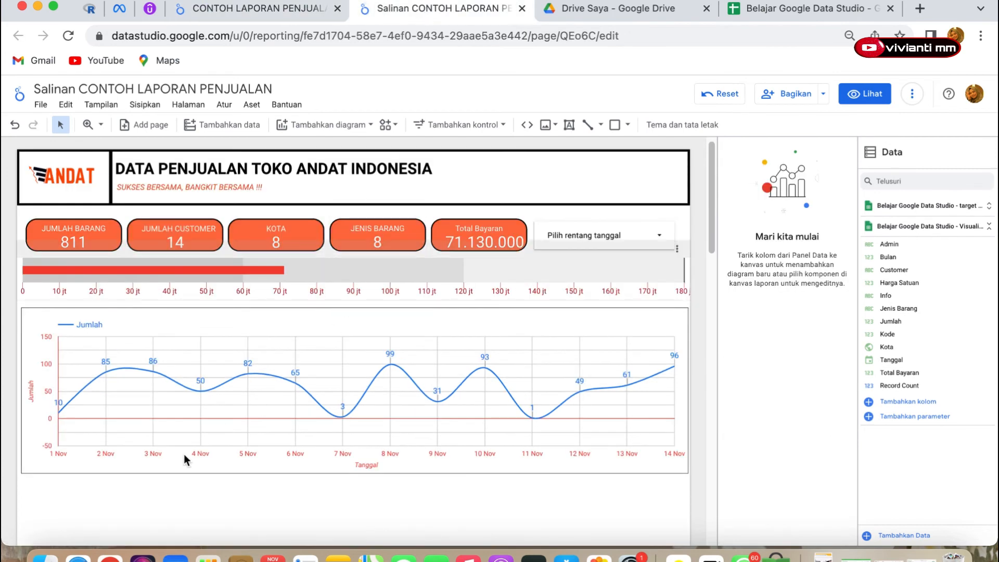